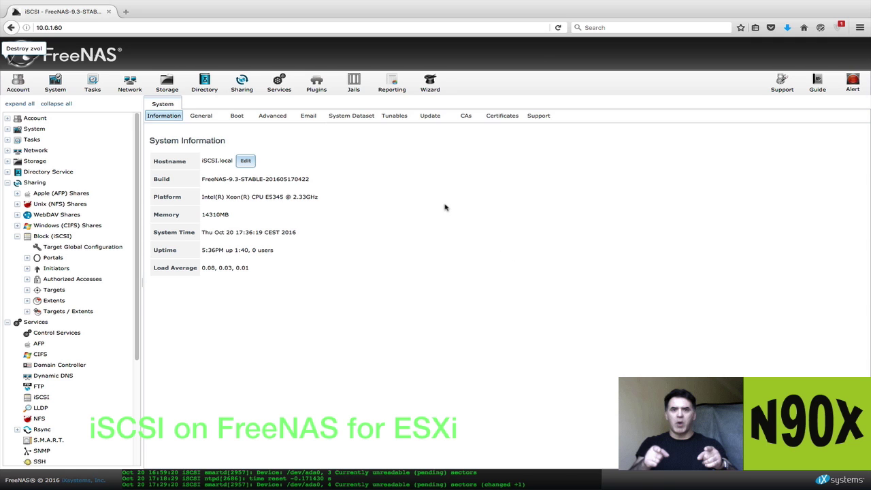
Show the Storage volumes with VMpool and iscsivol selected, and preview the Create zvol form unchanged.
{"action": "left_click", "coordinate": [169, 85]}
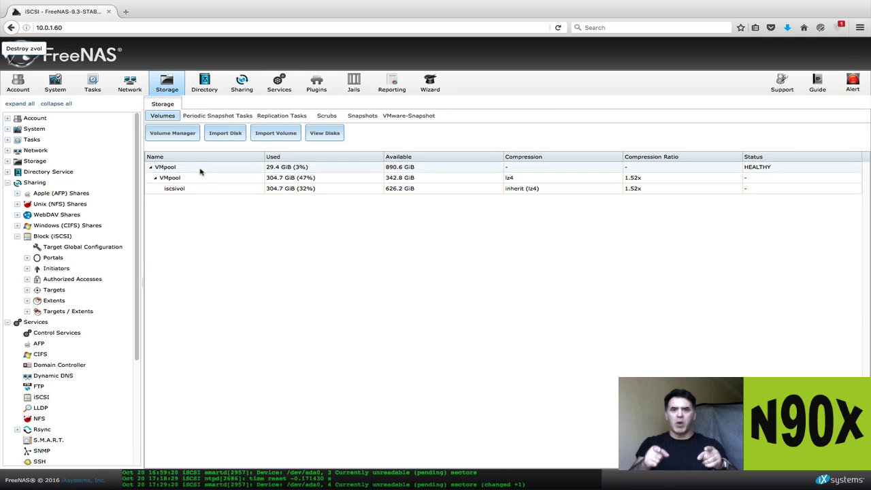
{"action": "left_click", "coordinate": [180, 180]}
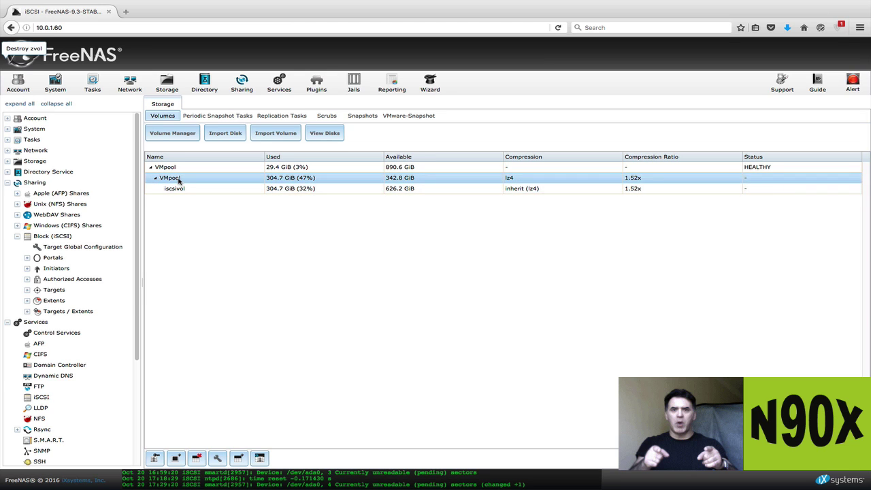
{"action": "left_click", "coordinate": [184, 190]}
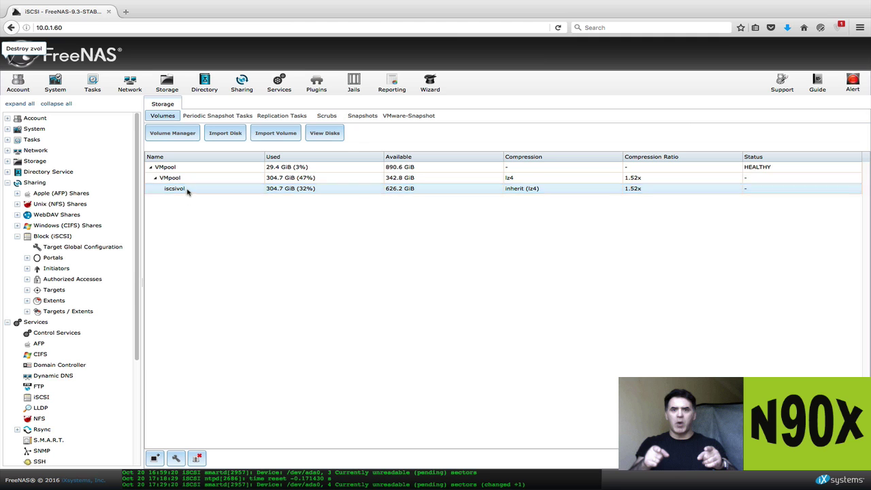
{"action": "left_click", "coordinate": [181, 179]}
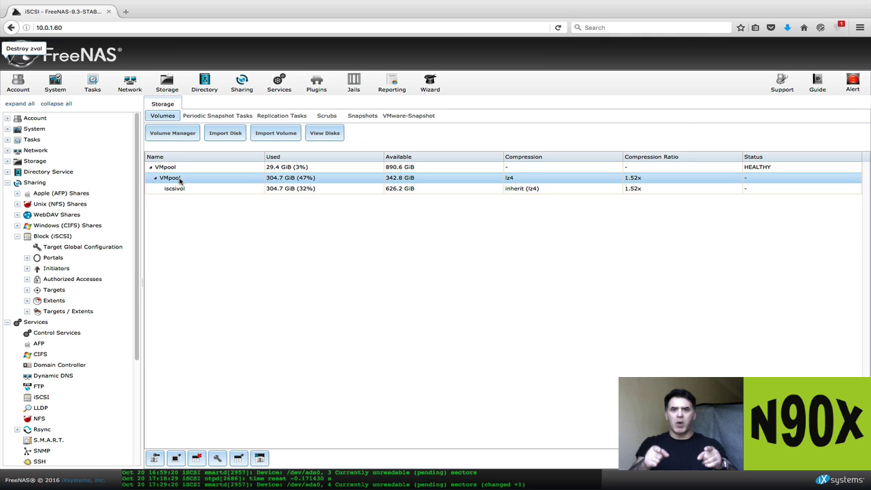
{"action": "left_click", "coordinate": [261, 458]}
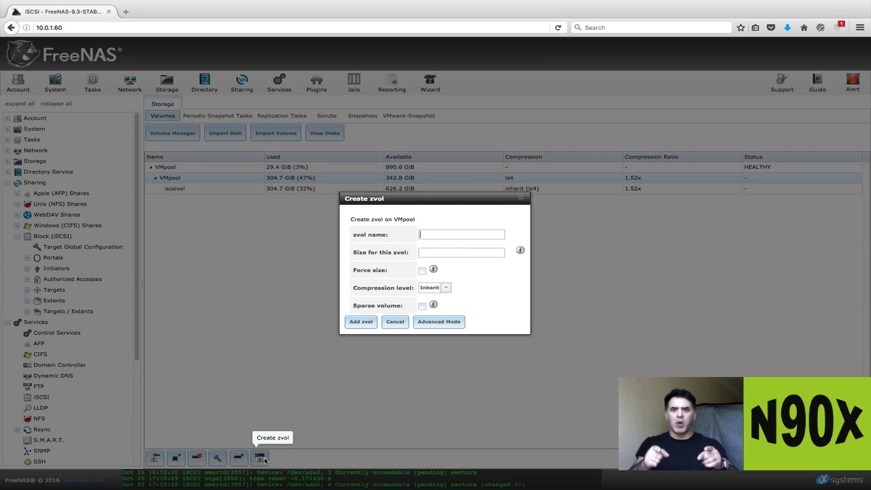
{"action": "left_click", "coordinate": [390, 325]}
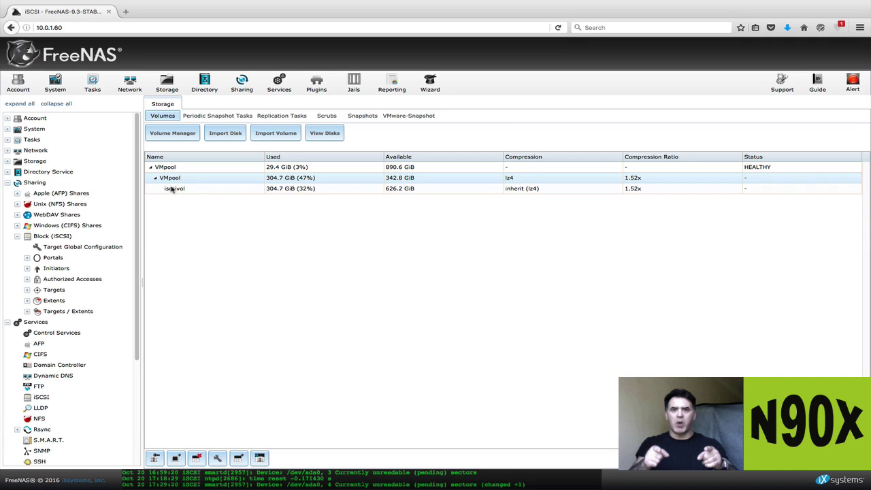
Review the iscsivol zvol's settings and close them without changes.
{"action": "left_click", "coordinate": [176, 189]}
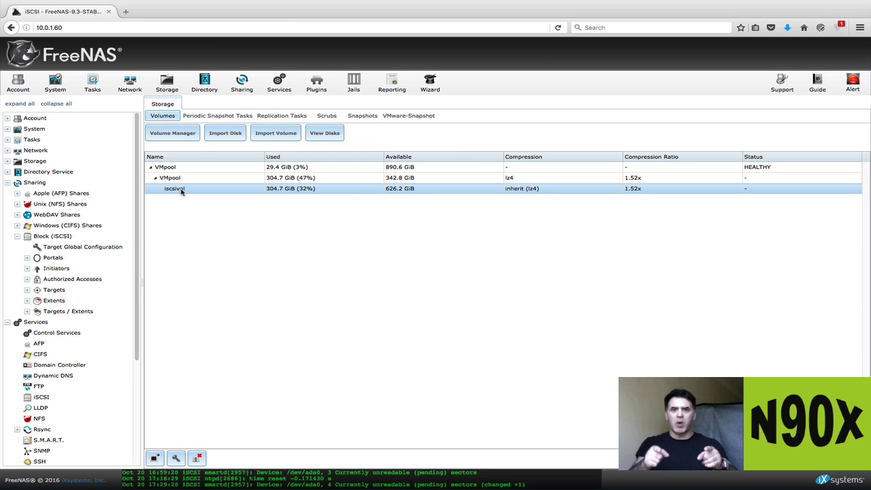
{"action": "right_click", "coordinate": [181, 191]}
{"action": "left_click", "coordinate": [171, 189]}
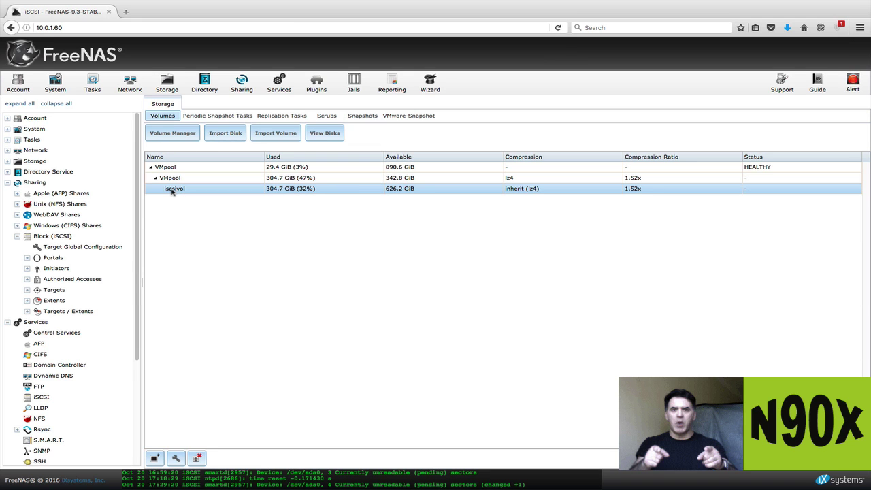
{"action": "left_click", "coordinate": [176, 460]}
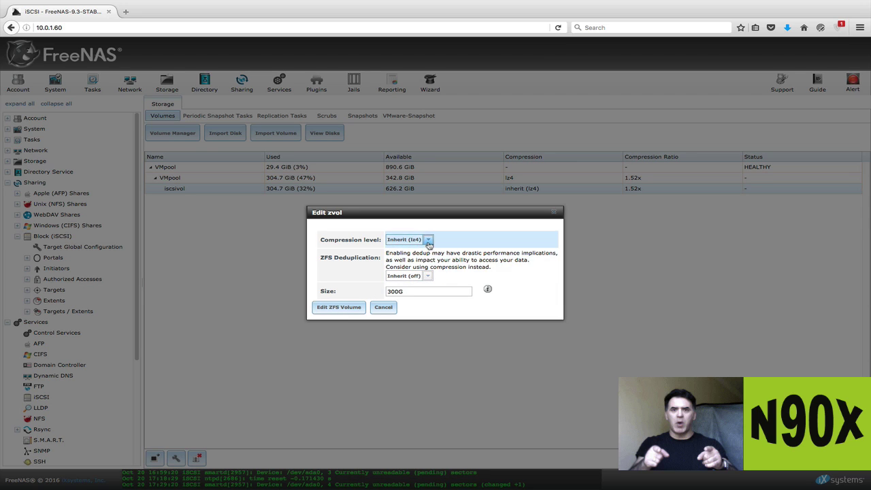
{"action": "left_click", "coordinate": [350, 312]}
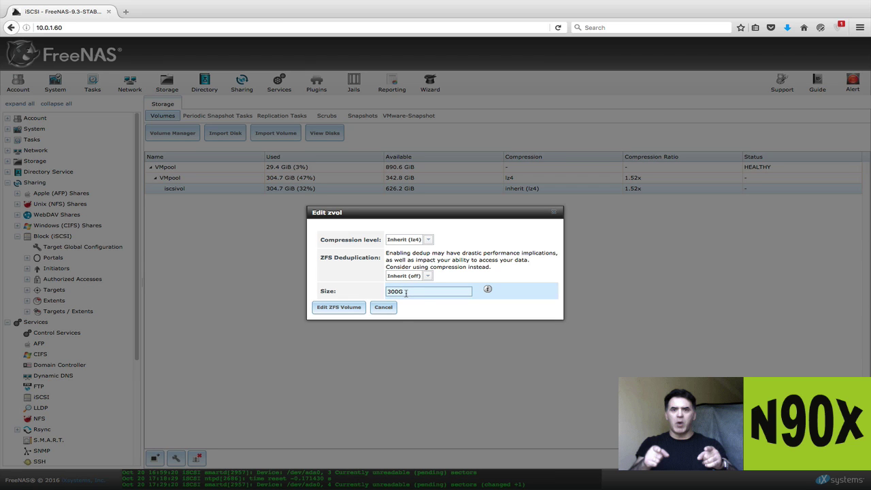
{"action": "left_click", "coordinate": [383, 307]}
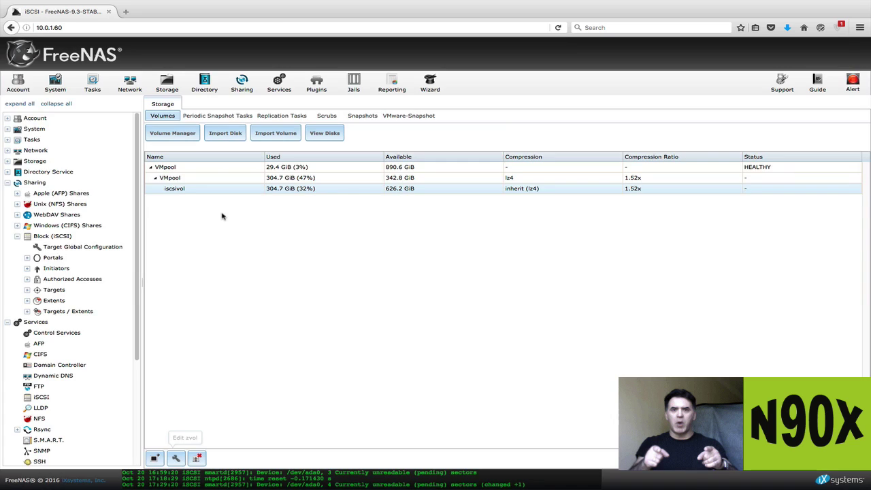
{"action": "left_click", "coordinate": [197, 458]}
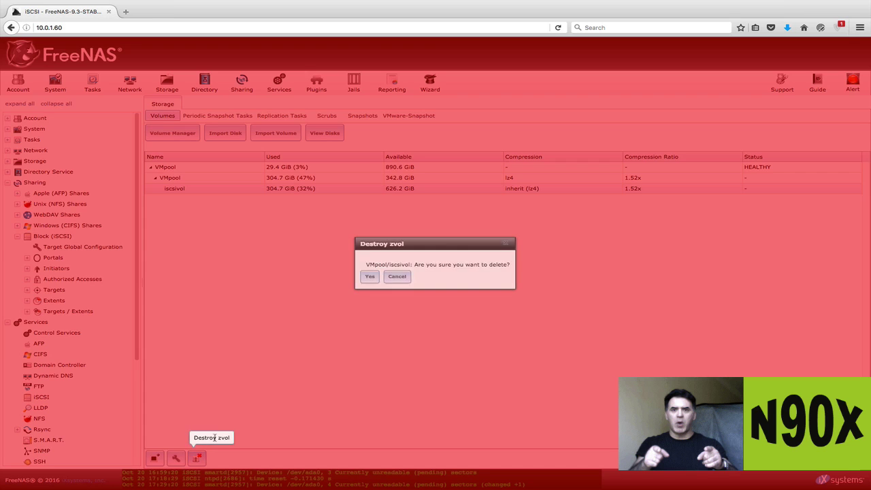
{"action": "left_click", "coordinate": [398, 276]}
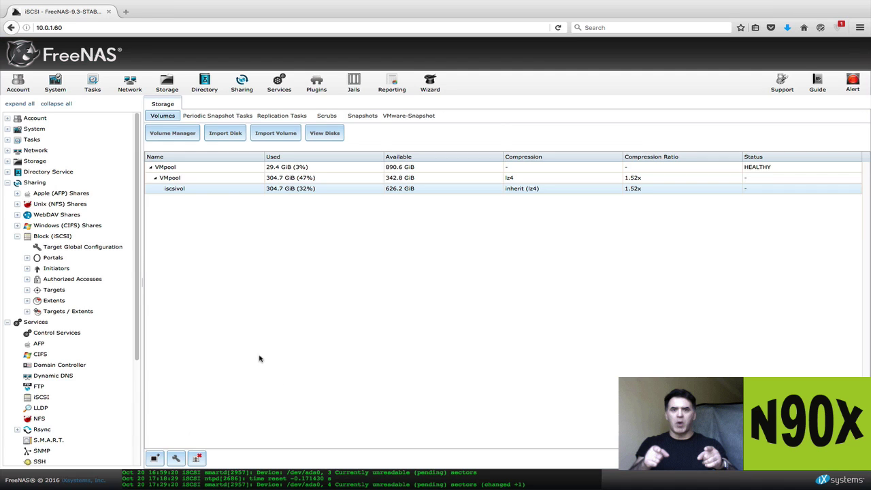
{"action": "left_click", "coordinate": [181, 178]}
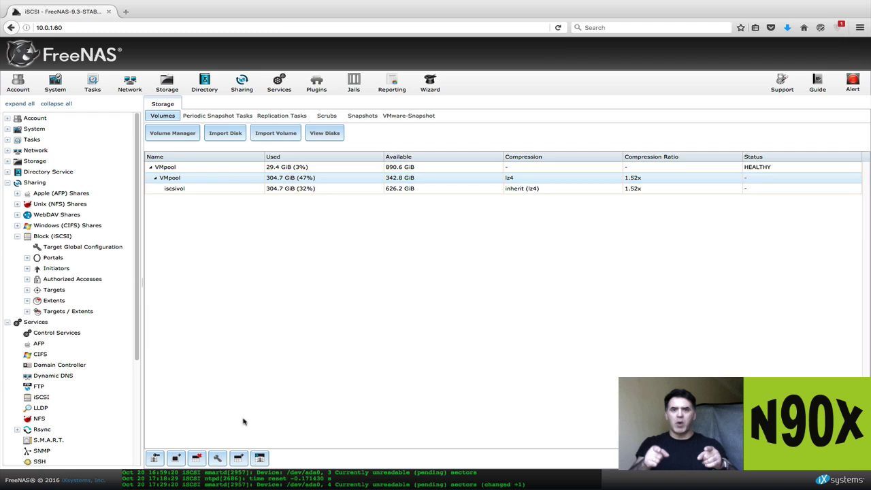
{"action": "left_click", "coordinate": [259, 458]}
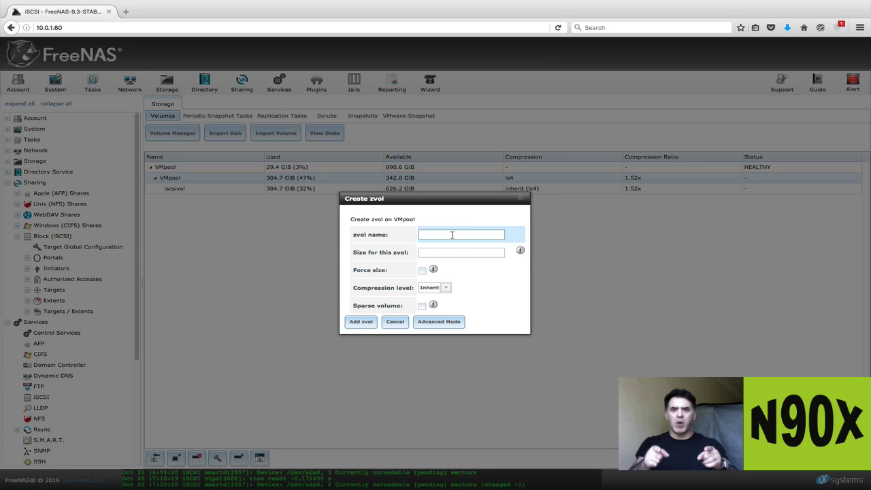
{"action": "left_click", "coordinate": [433, 254]}
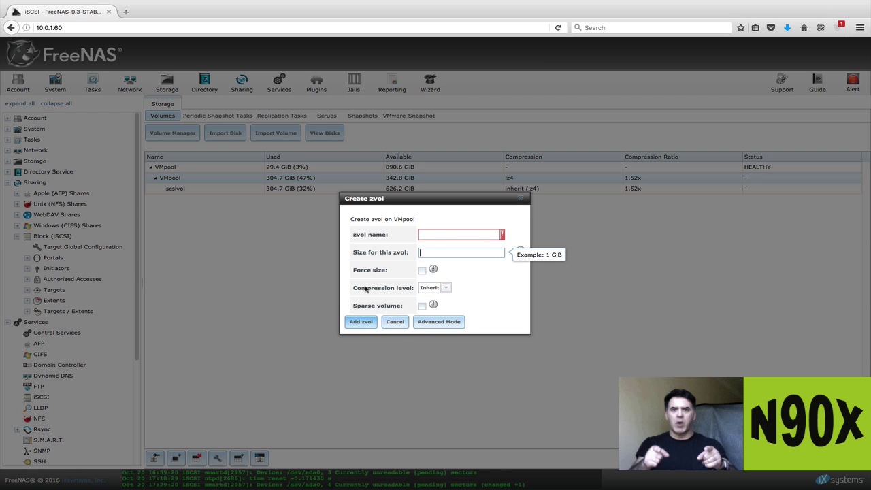
{"action": "left_click", "coordinate": [397, 322]}
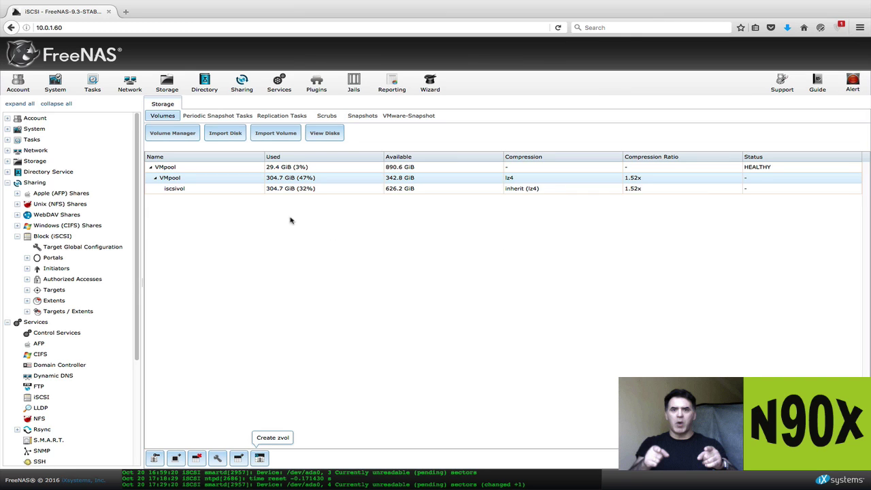
Open the iSCSI service settings from Services to view base name iqn.2005-10.org.freenas.ctl.
{"action": "left_click", "coordinate": [279, 83]}
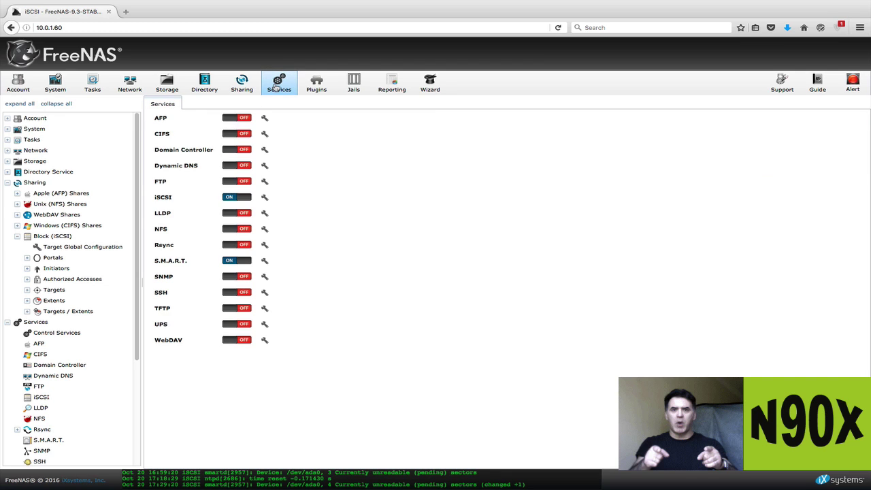
{"action": "left_click", "coordinate": [264, 197]}
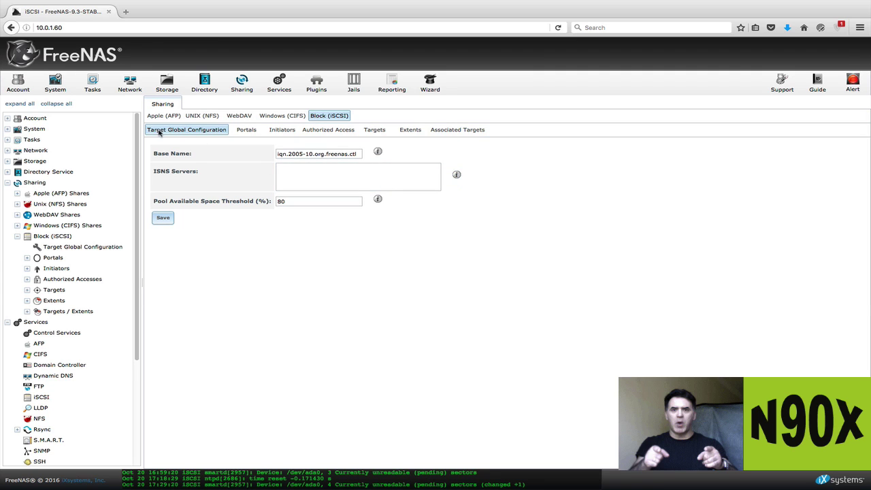
Review iSCSI portal group 1's settings and close them unchanged.
{"action": "left_click", "coordinate": [247, 131]}
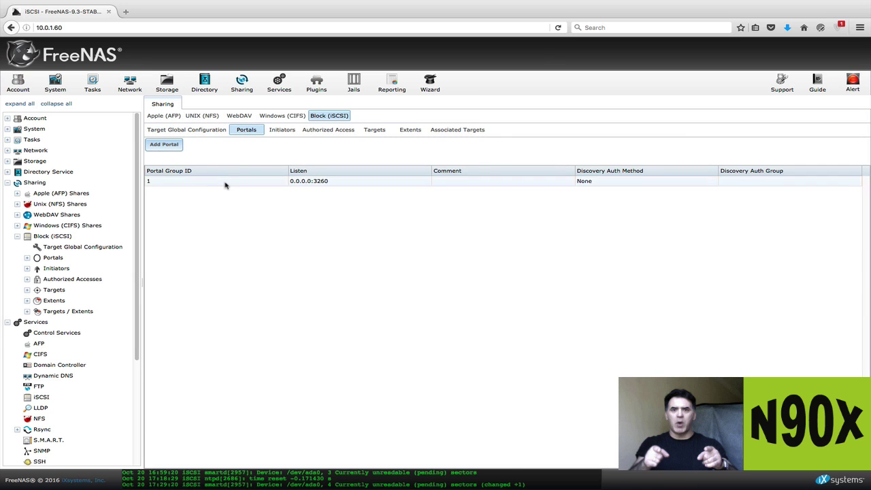
{"action": "left_click", "coordinate": [227, 186]}
{"action": "double_click", "coordinate": [227, 185]}
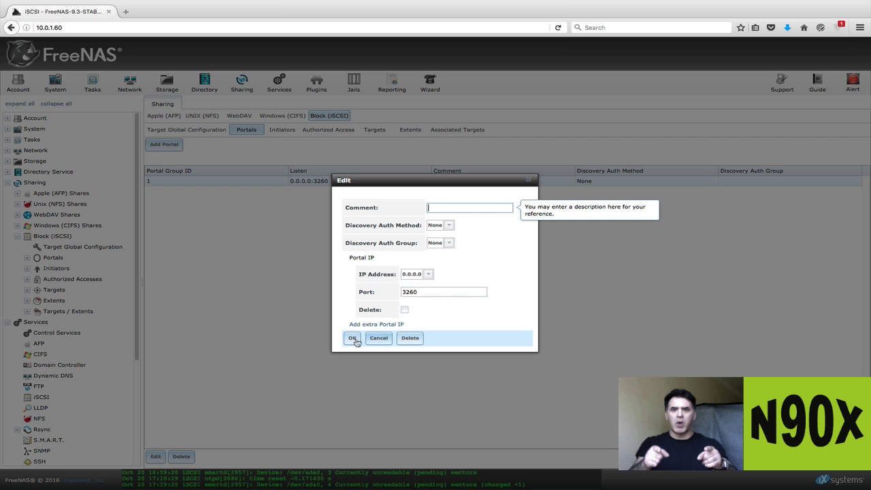
{"action": "left_click", "coordinate": [380, 338]}
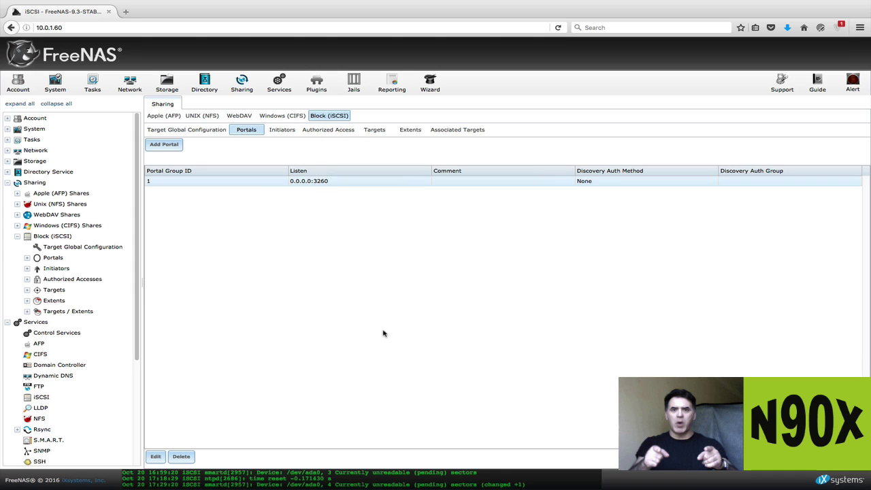
List the iSCSI initiators and preview the Add Initiator form without saving.
{"action": "left_click", "coordinate": [281, 132]}
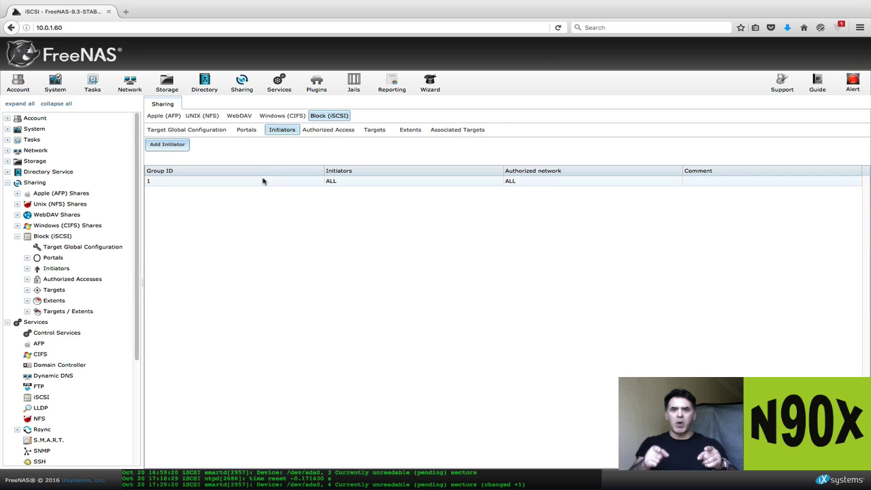
{"action": "left_click", "coordinate": [172, 145]}
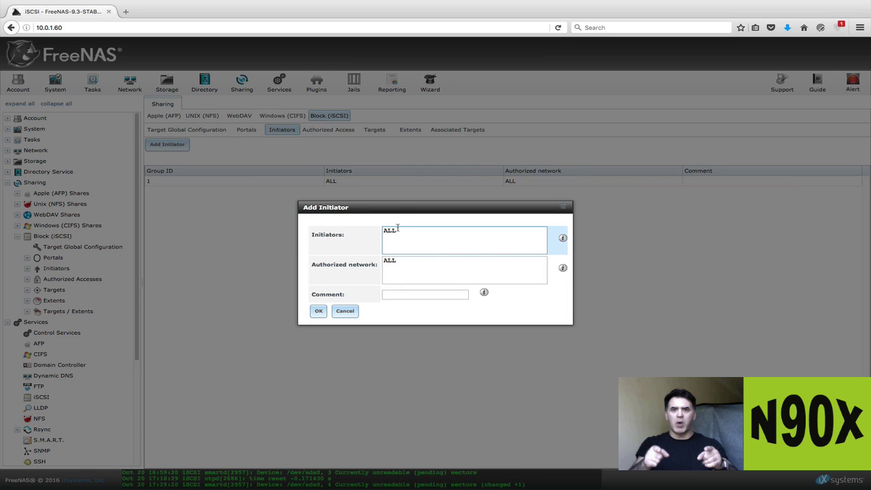
{"action": "left_click", "coordinate": [345, 312]}
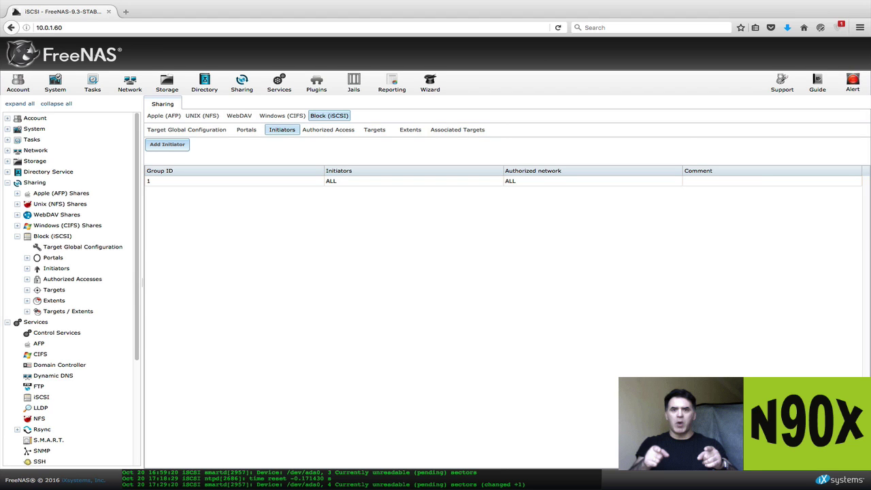
Inspect the esxi CHAP entry's user and secret fields, cancel, and show the Targets list.
{"action": "left_click", "coordinate": [330, 133]}
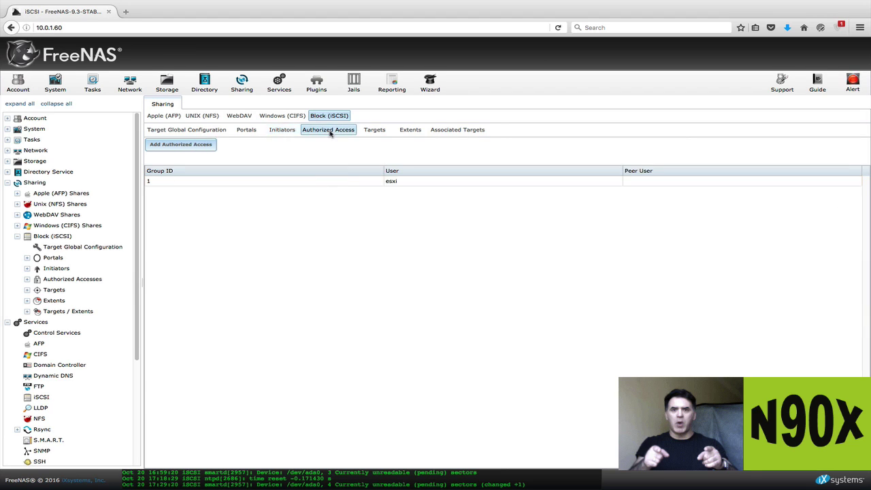
{"action": "double_click", "coordinate": [297, 184]}
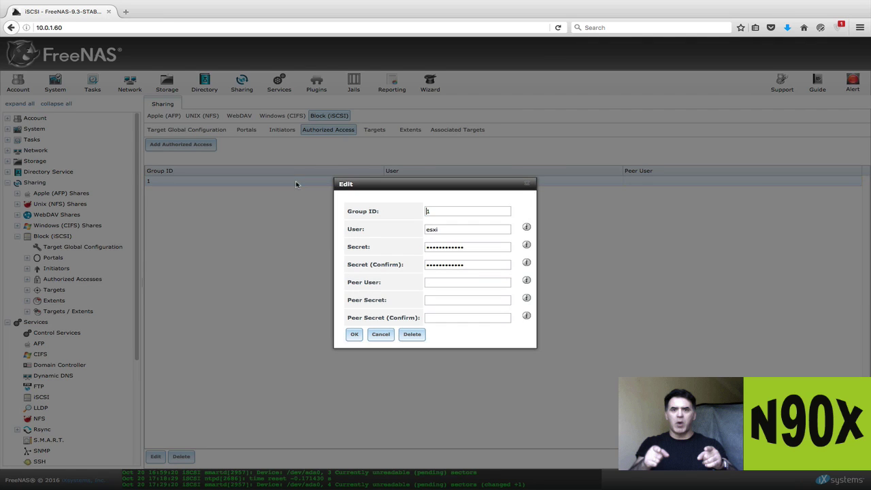
{"action": "left_click", "coordinate": [439, 229]}
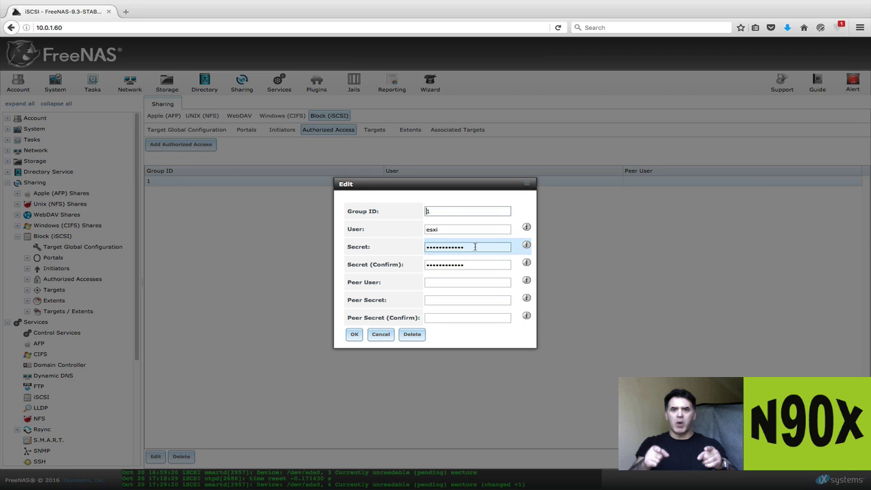
{"action": "left_click", "coordinate": [446, 228]}
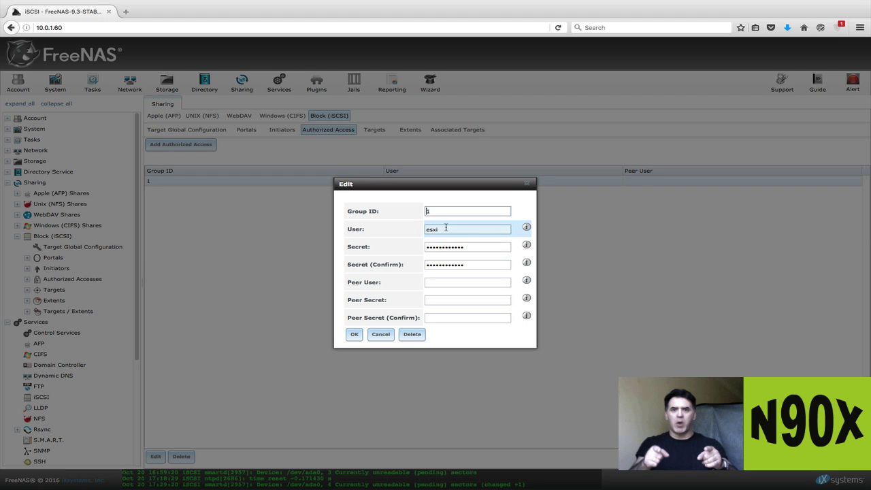
{"action": "left_click", "coordinate": [467, 247]}
{"action": "left_click", "coordinate": [470, 264]}
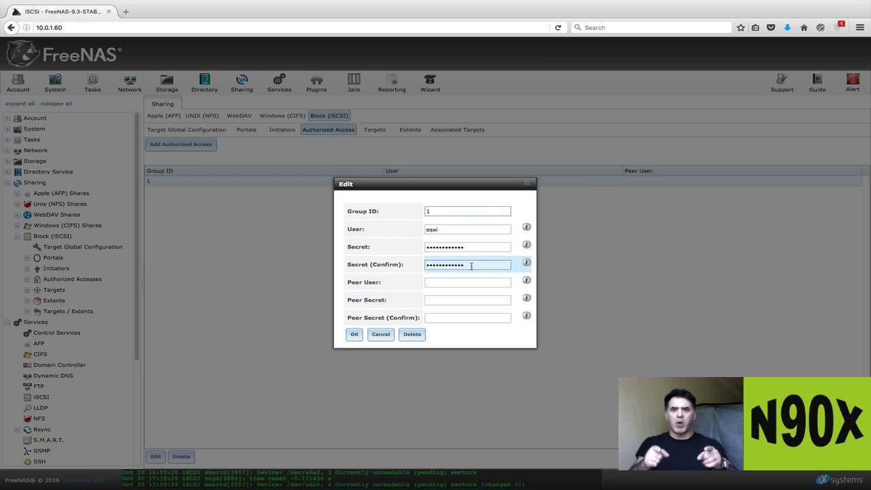
{"action": "left_click", "coordinate": [379, 334]}
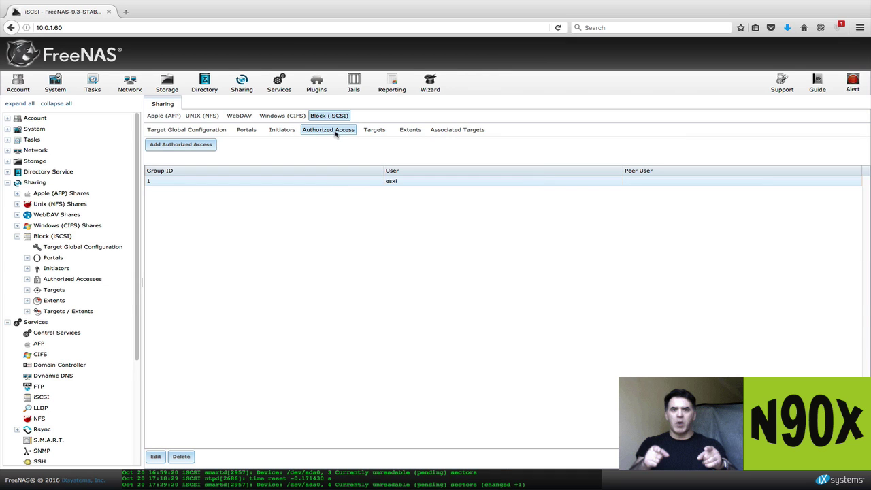
{"action": "left_click", "coordinate": [375, 130]}
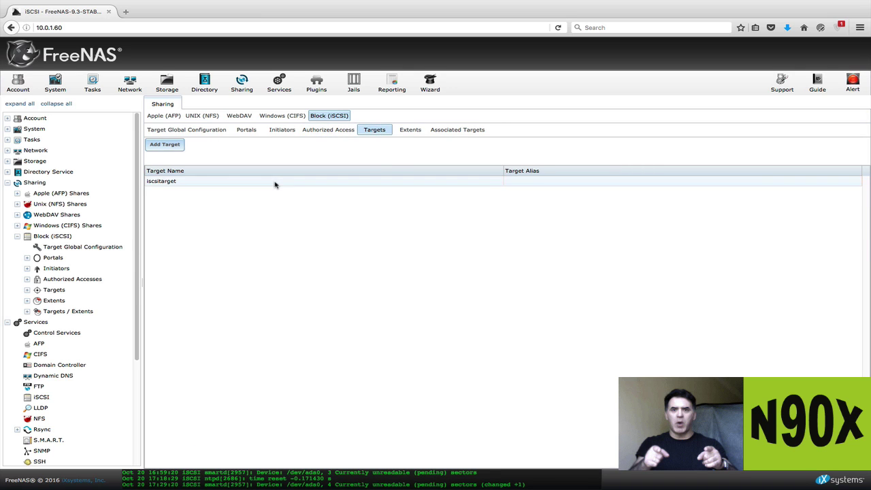
Inspect iscsitarget's portal group 1, initiator group 1, CHAP method and auth group, then cancel.
{"action": "double_click", "coordinate": [275, 184]}
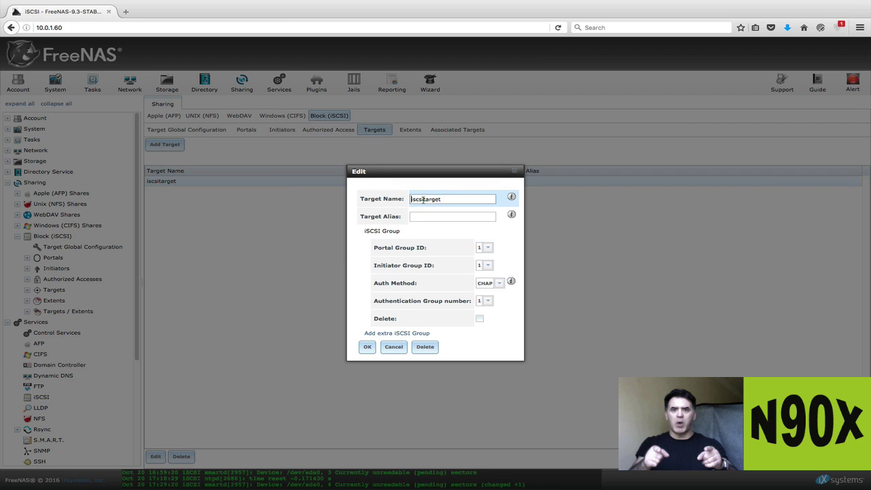
{"action": "left_click", "coordinate": [487, 247]}
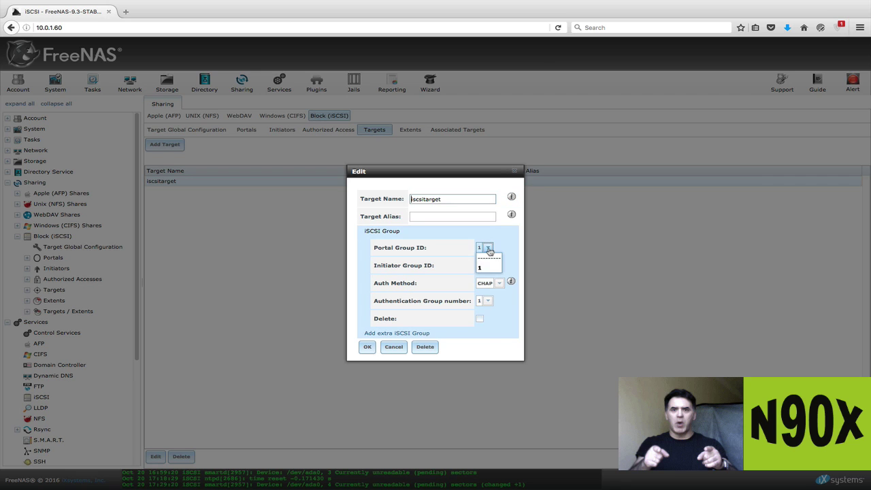
{"action": "left_click", "coordinate": [485, 270]}
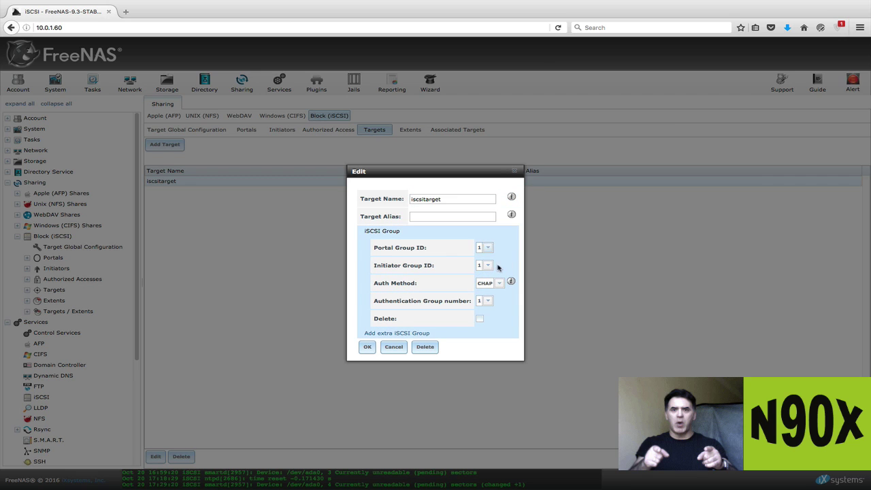
{"action": "left_click", "coordinate": [486, 266]}
{"action": "left_click", "coordinate": [482, 286]}
{"action": "left_click", "coordinate": [499, 284]}
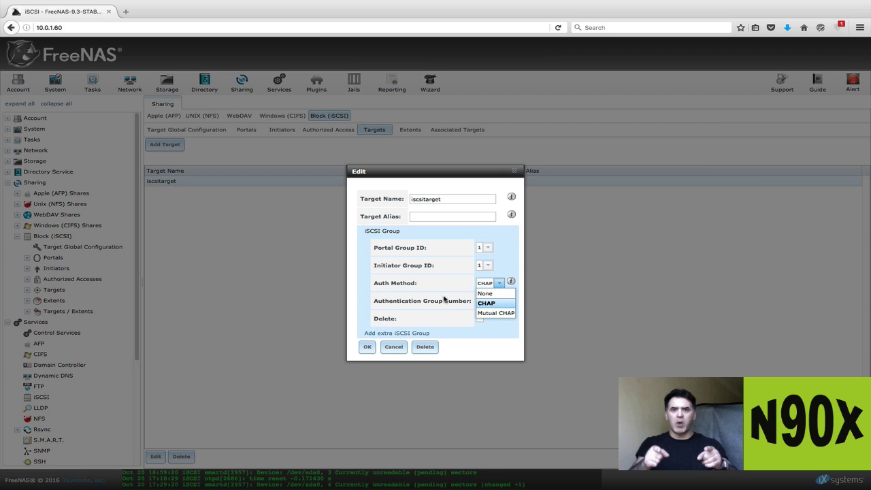
{"action": "left_click", "coordinate": [443, 300]}
{"action": "left_click", "coordinate": [493, 303]}
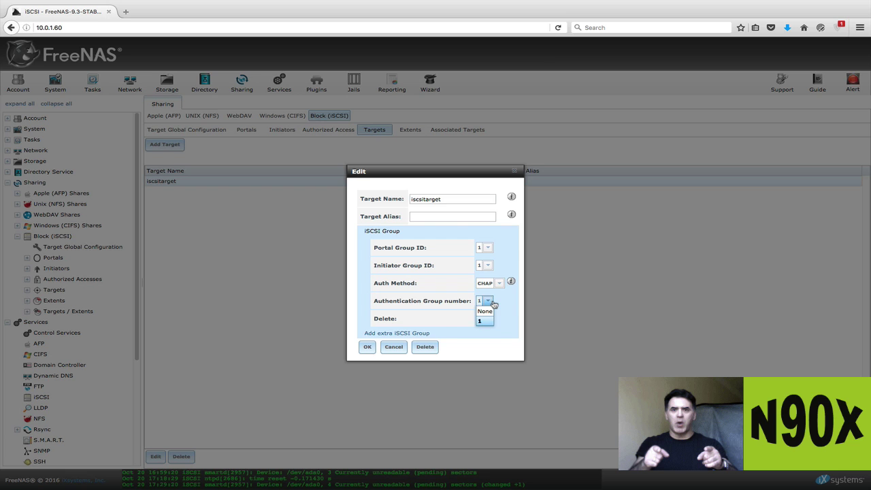
{"action": "left_click", "coordinate": [394, 346]}
Fill a demo target 'name' with portal group 1, initiator group 1, CHAP, auth group 1, then discard.
{"action": "left_click", "coordinate": [161, 146]}
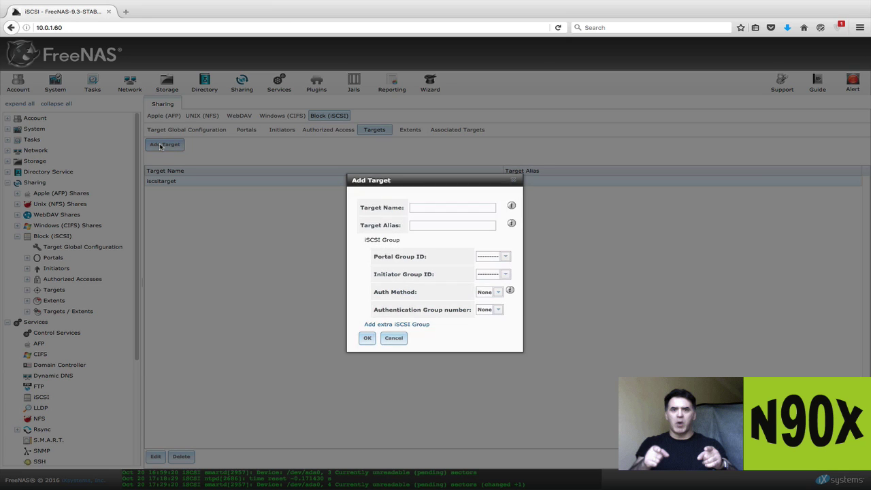
{"action": "left_click", "coordinate": [443, 208]}
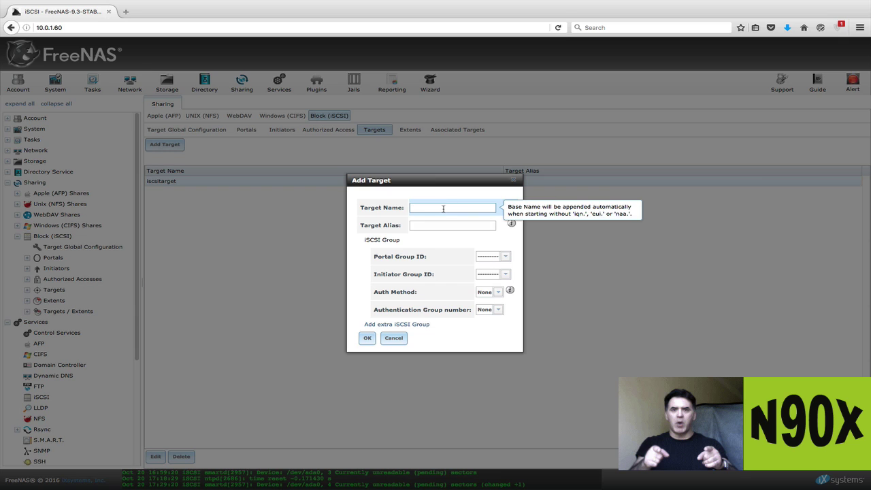
{"action": "type", "text": "name"}
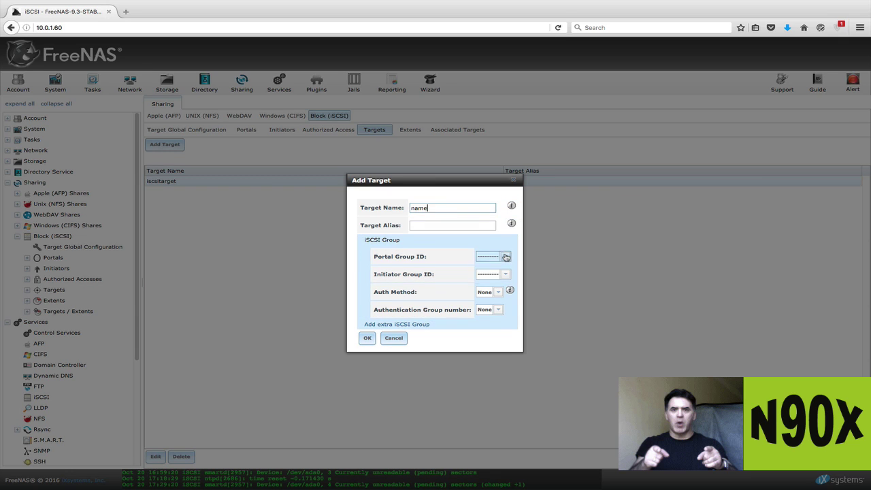
{"action": "left_click", "coordinate": [506, 257]}
{"action": "left_click", "coordinate": [501, 277]}
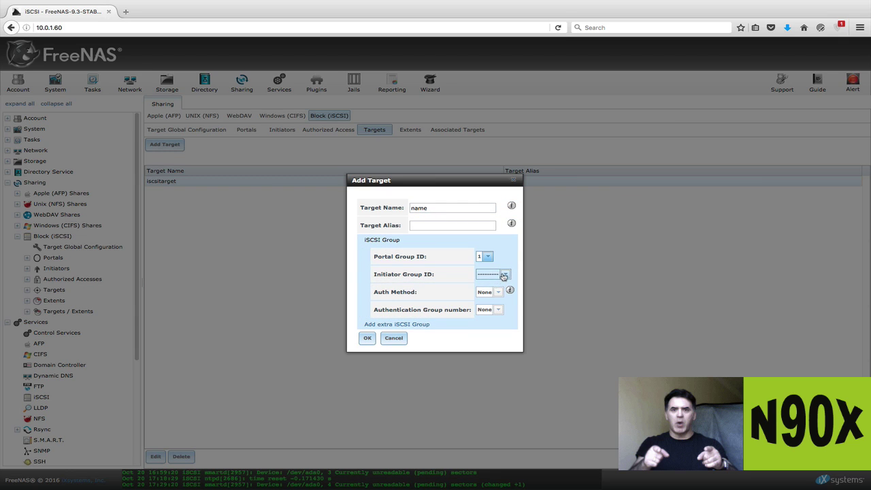
{"action": "left_click", "coordinate": [504, 276]}
{"action": "left_click", "coordinate": [499, 293]}
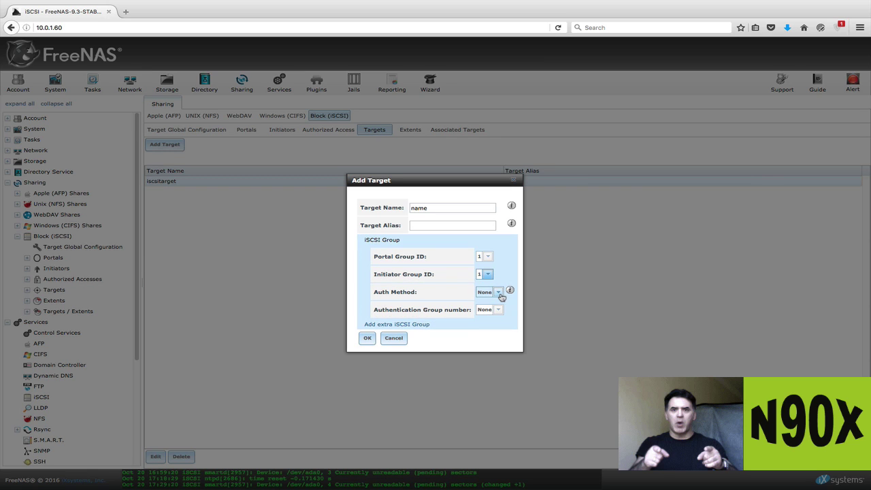
{"action": "left_click", "coordinate": [501, 297]}
{"action": "left_click", "coordinate": [498, 312]}
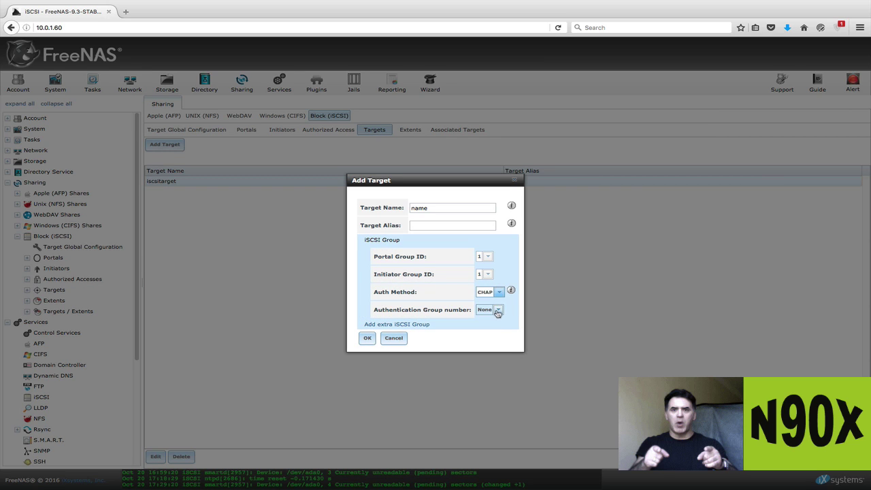
{"action": "left_click", "coordinate": [498, 311]}
{"action": "left_click", "coordinate": [491, 332]}
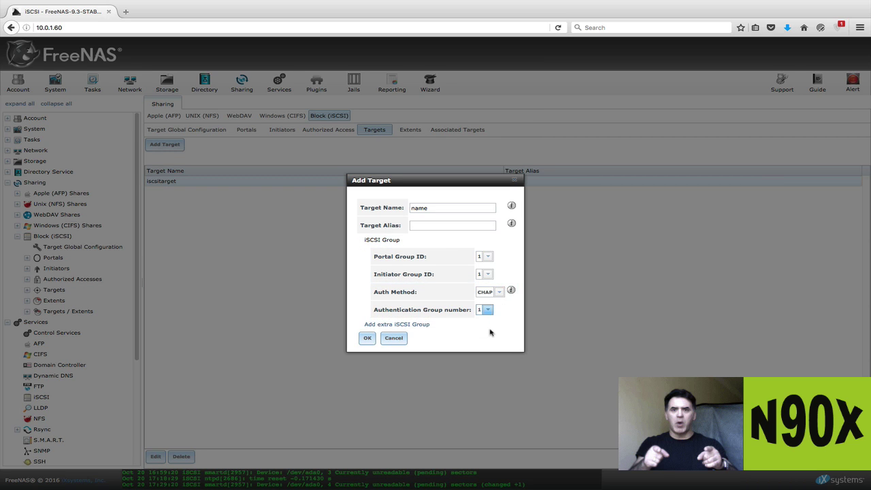
{"action": "left_click", "coordinate": [393, 340]}
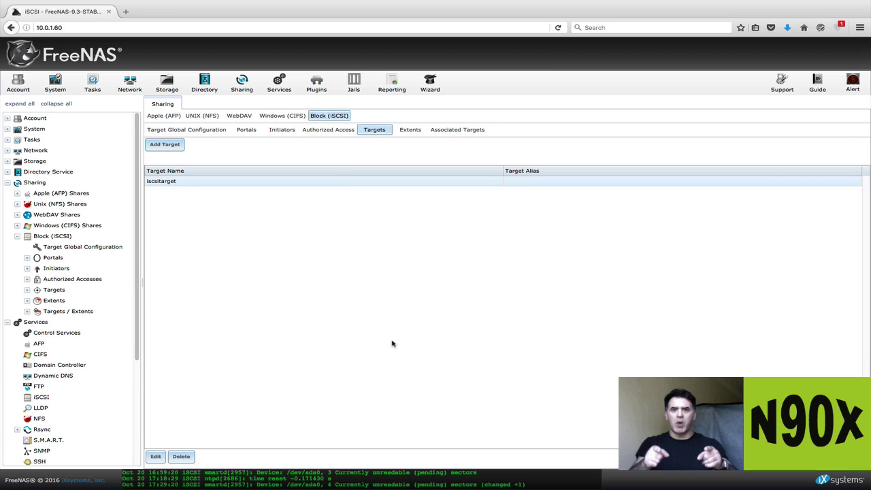
List the iSCSI extents and start a new Device extent named 'name'.
{"action": "left_click", "coordinate": [411, 130]}
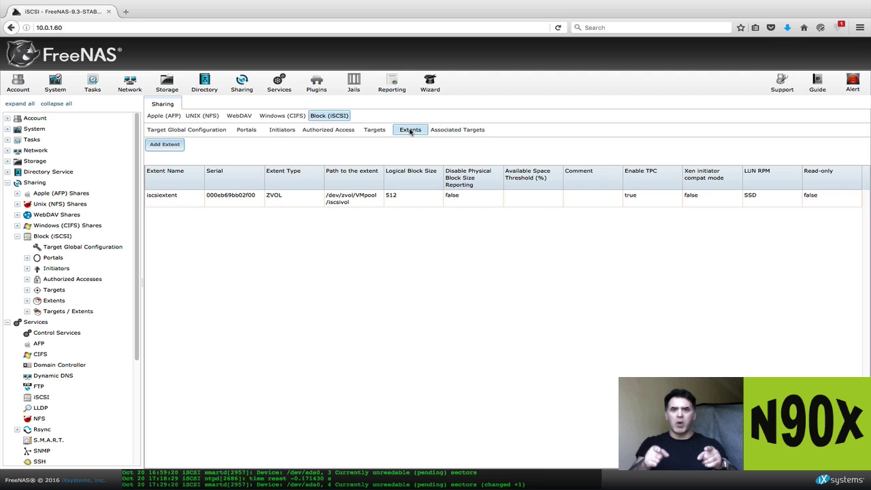
{"action": "left_click", "coordinate": [169, 144]}
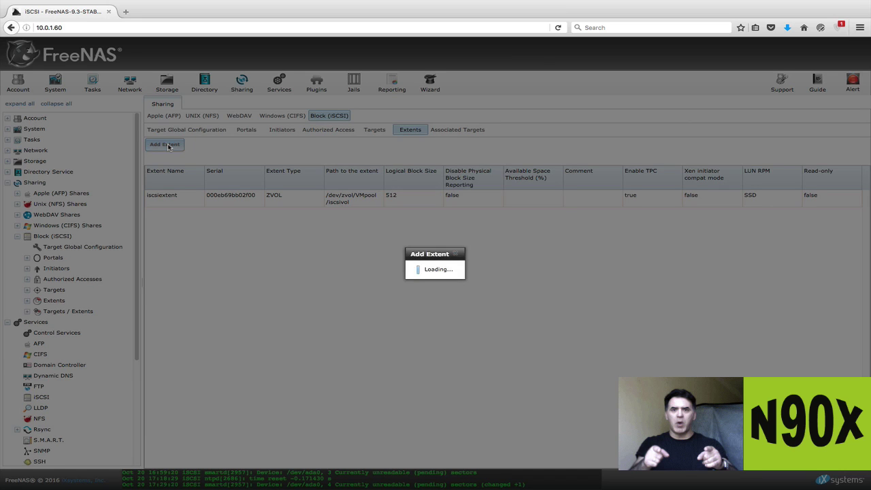
{"action": "left_click", "coordinate": [479, 175]}
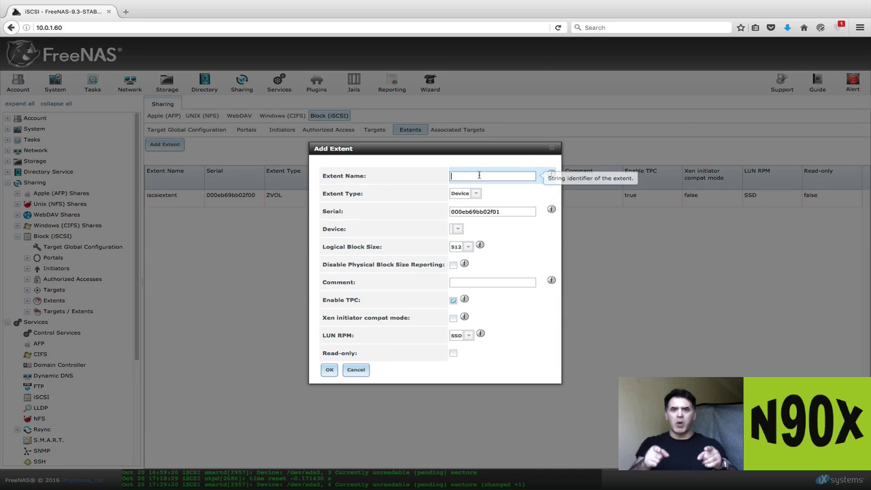
{"action": "type", "text": "name"}
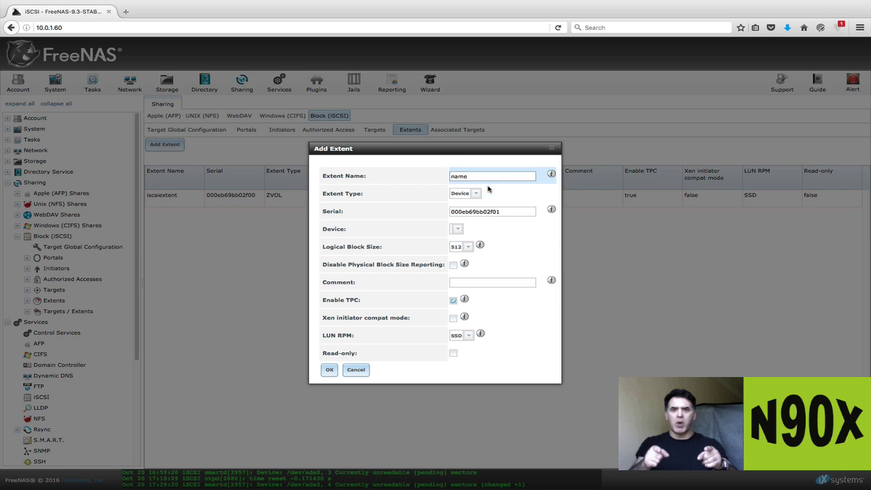
{"action": "left_click", "coordinate": [473, 194]}
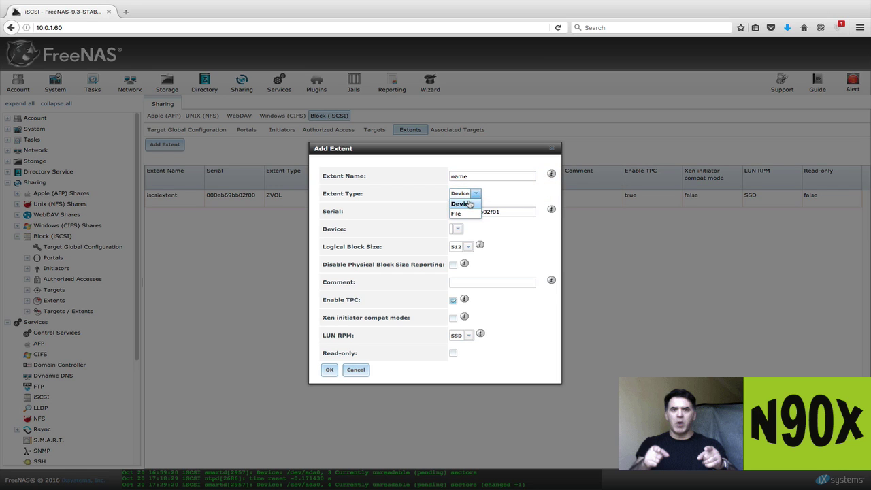
{"action": "left_click", "coordinate": [469, 204]}
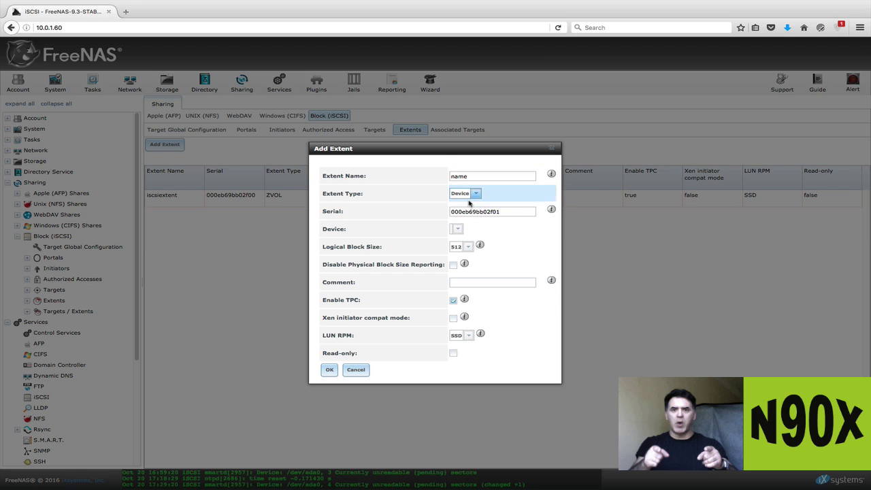
Switch the draft extent to File type, discard it, and open the existing iscsiextent.
{"action": "left_click", "coordinate": [460, 232]}
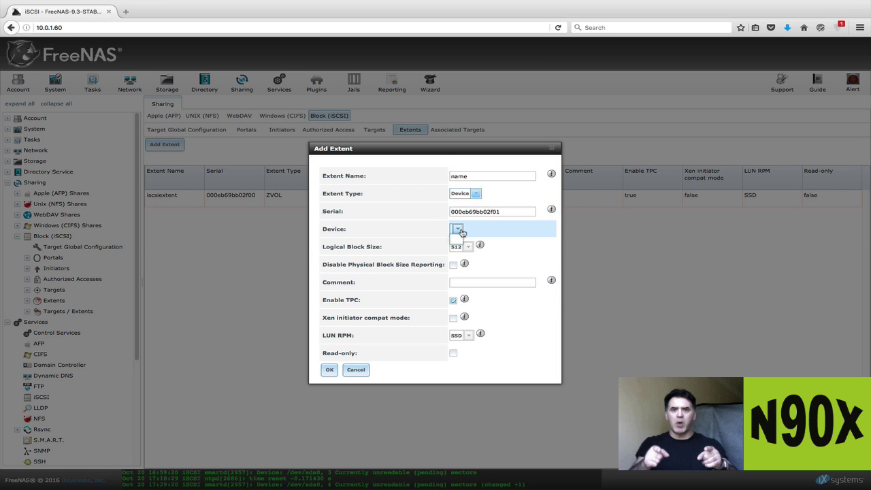
{"action": "left_click", "coordinate": [470, 193]}
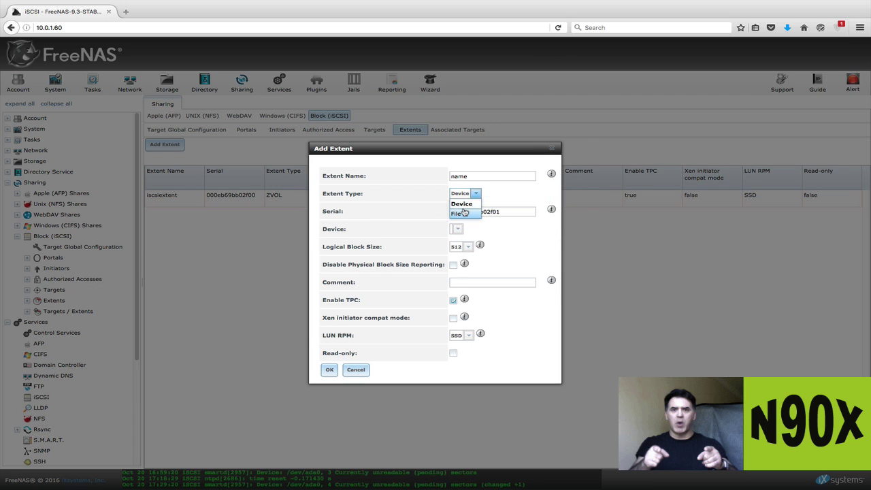
{"action": "left_click", "coordinate": [464, 213]}
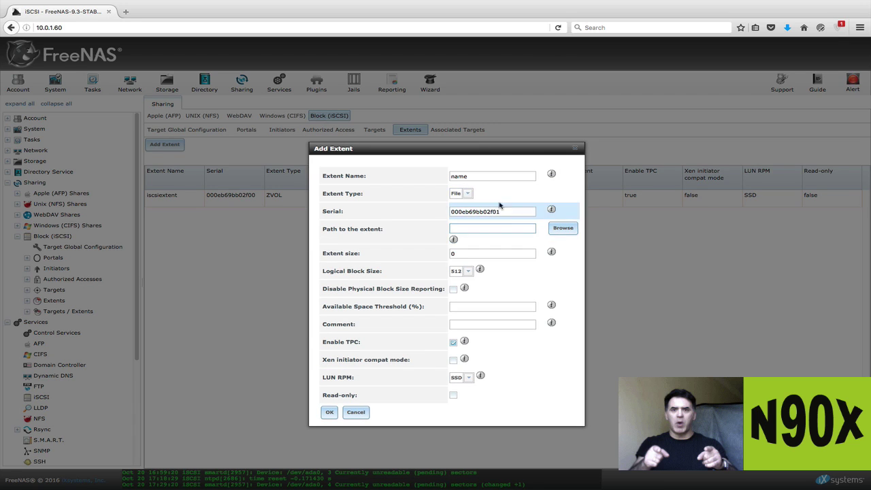
{"action": "left_click", "coordinate": [576, 149]}
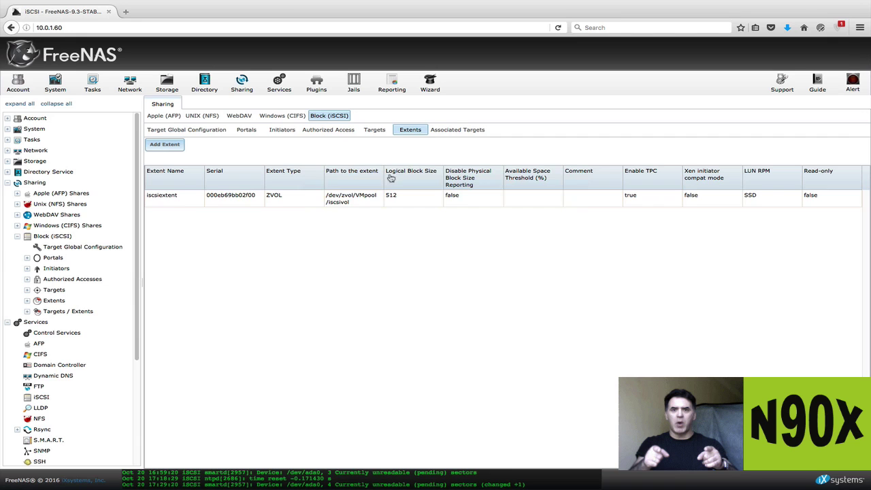
{"action": "double_click", "coordinate": [236, 196]}
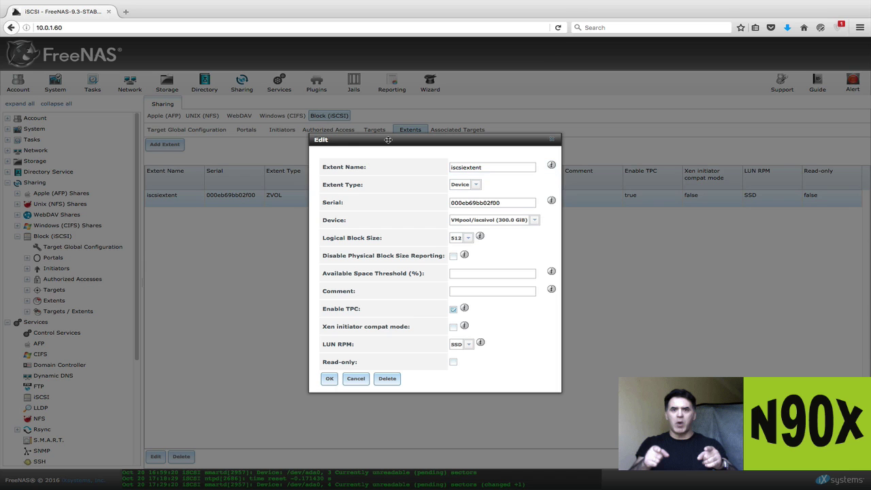
{"action": "mouse_move", "coordinate": [396, 140]}
{"action": "left_mouse_down"}
{"action": "mouse_move", "coordinate": [589, 146]}
{"action": "mouse_move", "coordinate": [523, 161]}
{"action": "mouse_move", "coordinate": [396, 155]}
{"action": "left_mouse_up"}
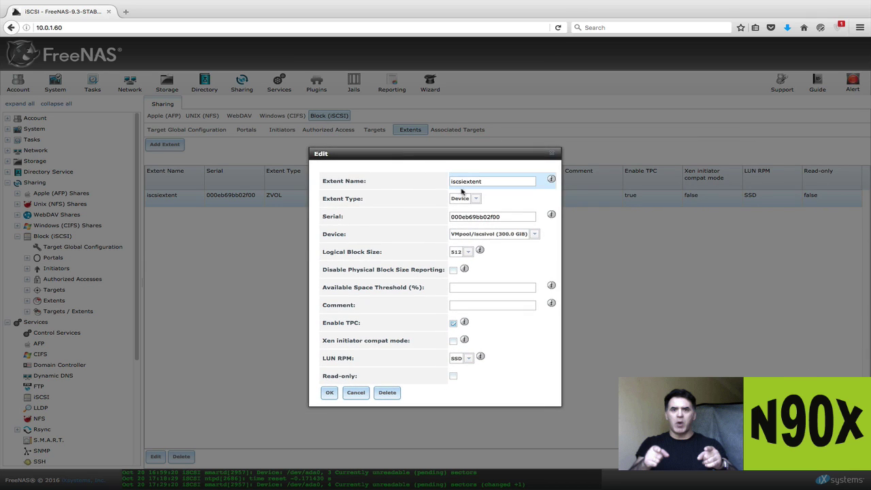
{"action": "left_click", "coordinate": [490, 181]}
{"action": "left_click", "coordinate": [477, 199]}
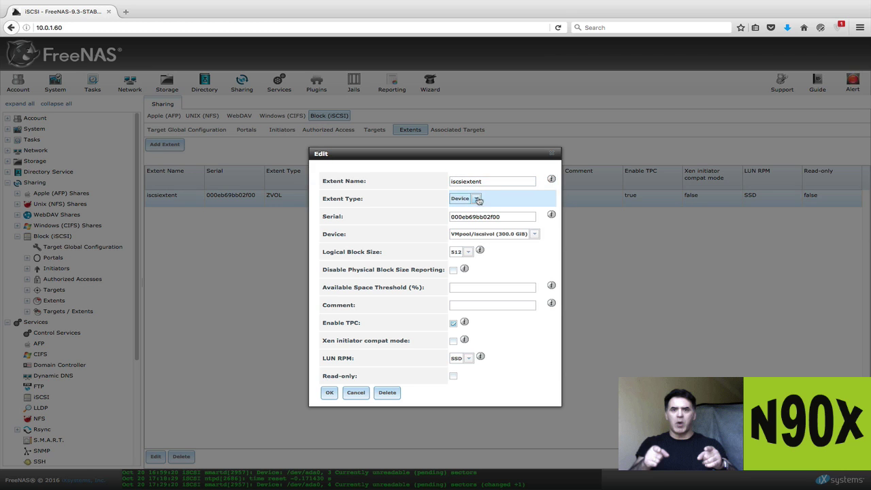
{"action": "left_click", "coordinate": [475, 198]}
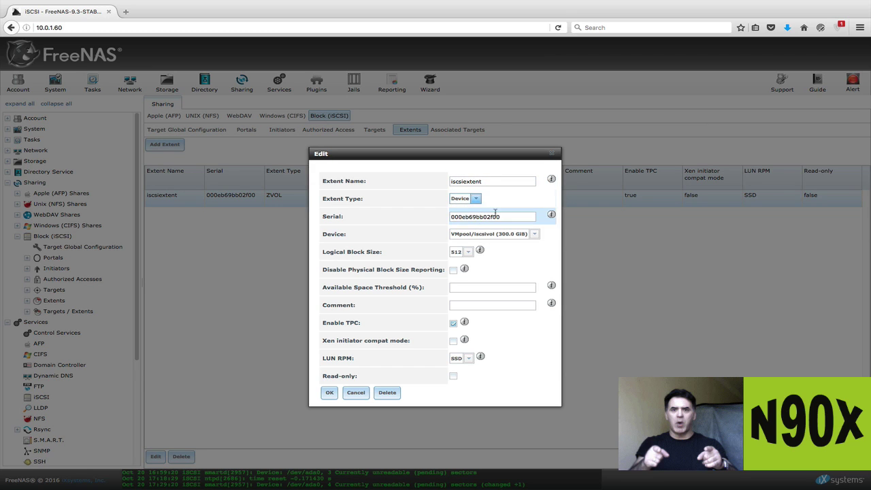
{"action": "left_click", "coordinate": [497, 216]}
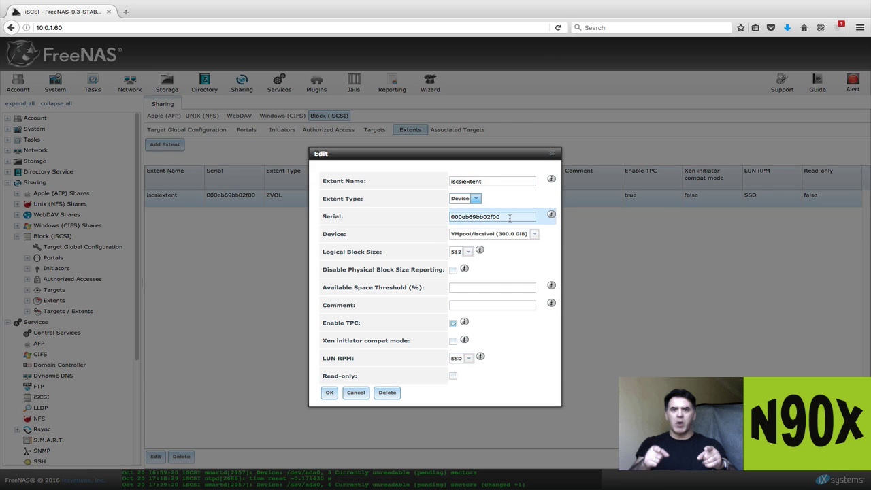
{"action": "left_click", "coordinate": [488, 233]}
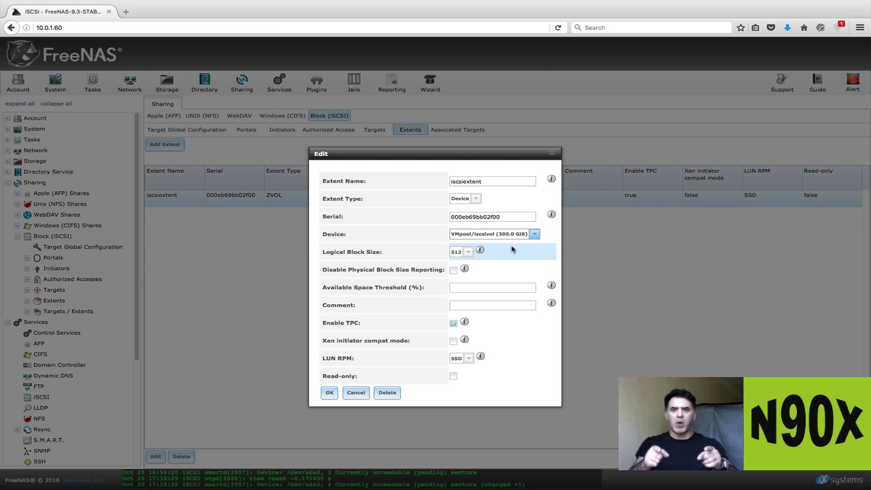
{"action": "left_click", "coordinate": [516, 247]}
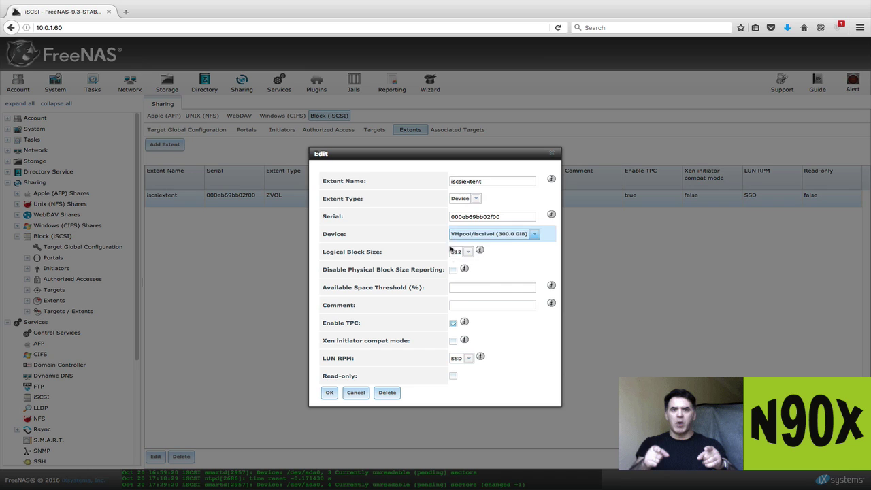
{"action": "left_click", "coordinate": [356, 393]}
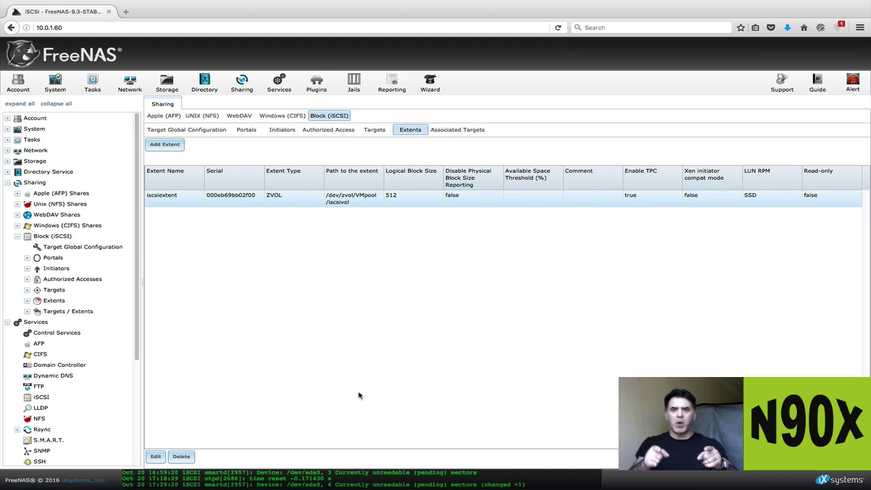
{"action": "left_click", "coordinate": [461, 131]}
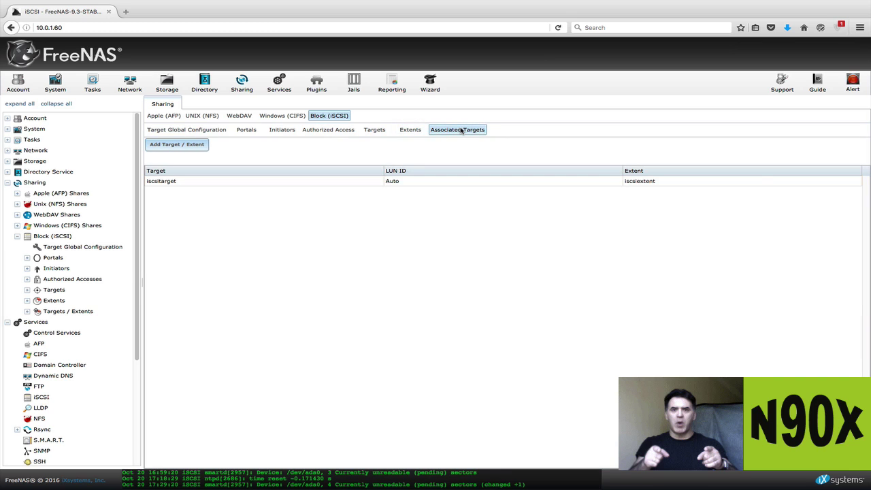
Review the iscsitarget-to-iscsiextent association and close it without changes.
{"action": "double_click", "coordinate": [345, 182]}
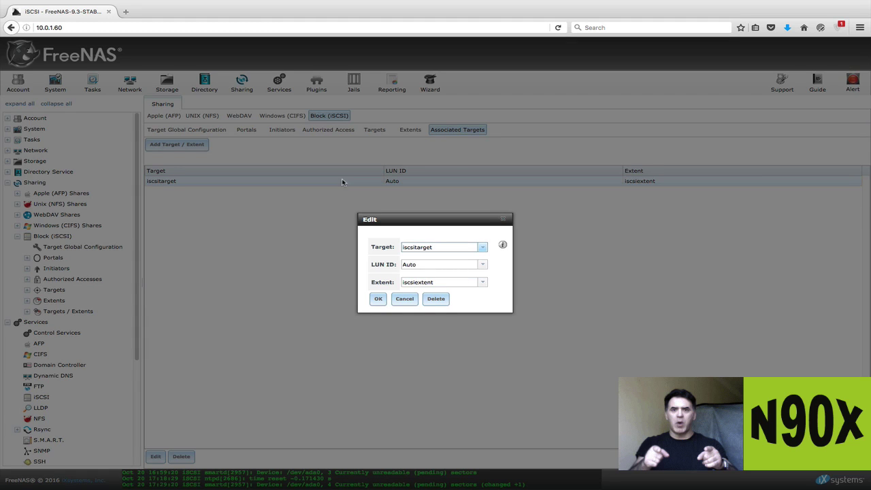
{"action": "left_click", "coordinate": [483, 250]}
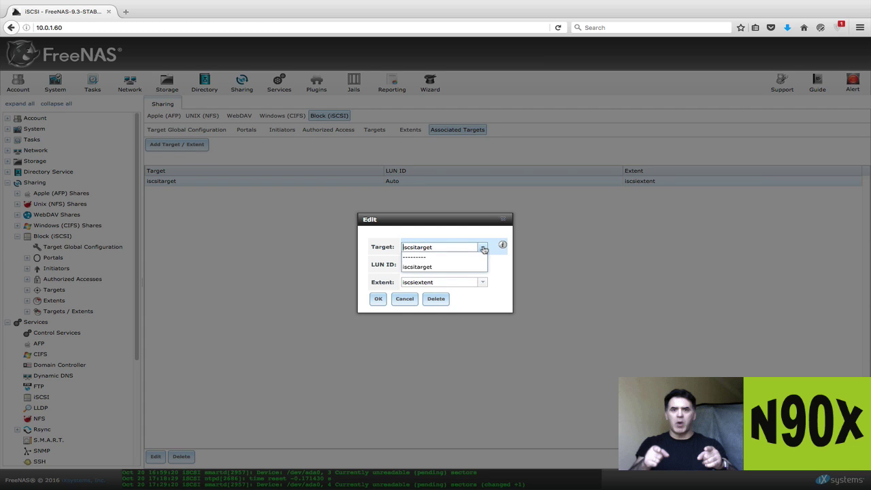
{"action": "left_click", "coordinate": [446, 267]}
{"action": "left_click", "coordinate": [481, 283]}
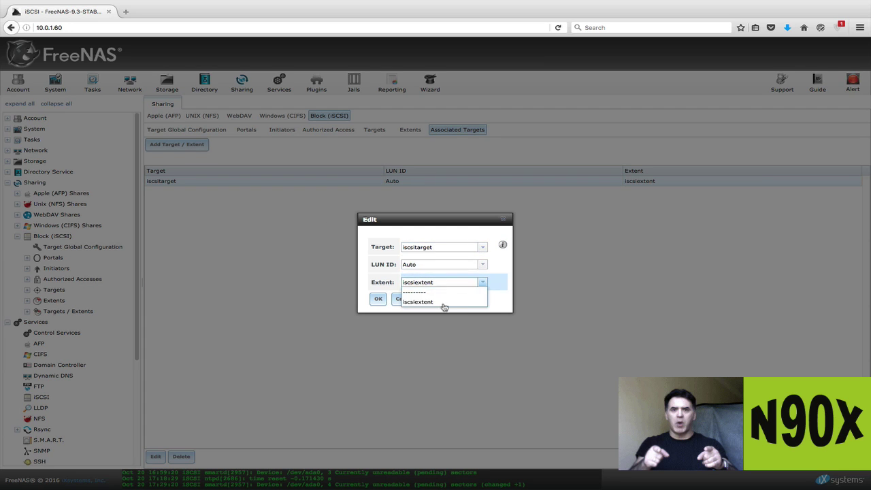
{"action": "left_click", "coordinate": [499, 306]}
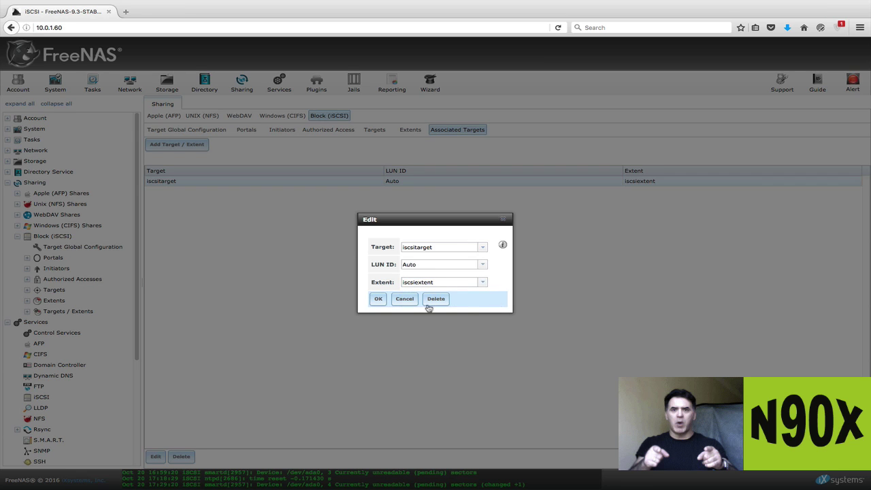
{"action": "left_click", "coordinate": [406, 301]}
Draft a new association of iscsitarget with iscsiextent, then discard it.
{"action": "left_click", "coordinate": [196, 146]}
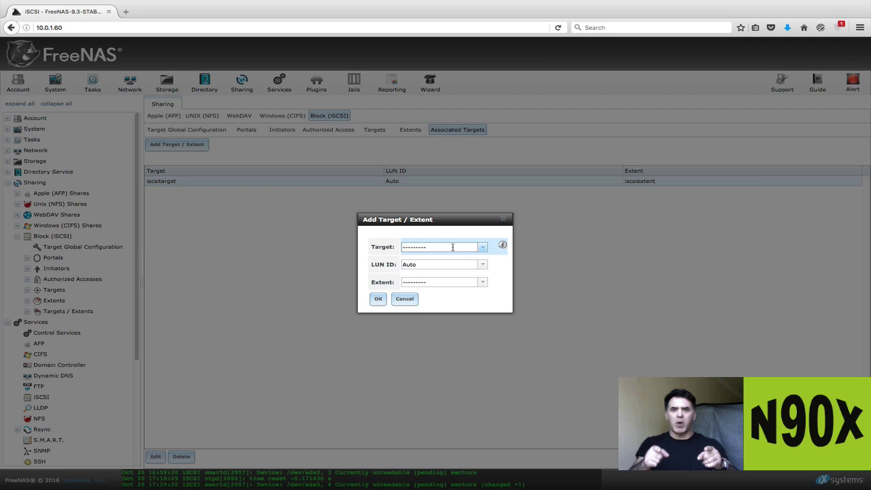
{"action": "left_click", "coordinate": [484, 247]}
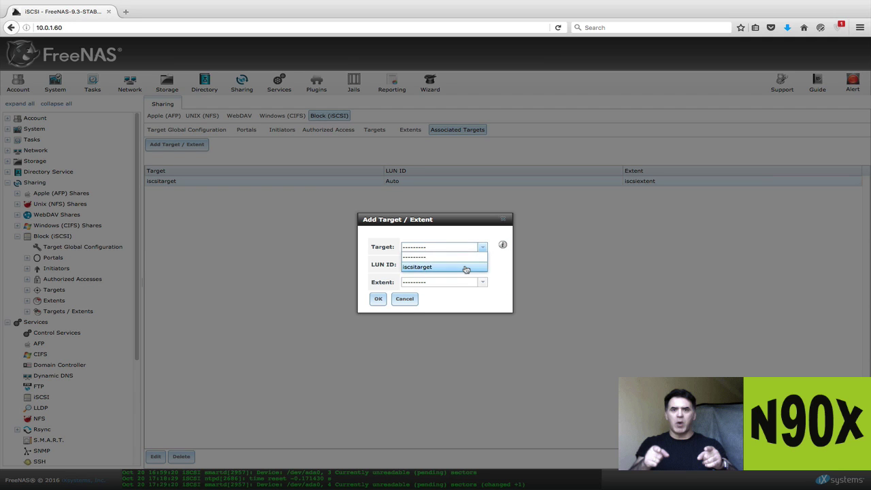
{"action": "left_click", "coordinate": [465, 266]}
{"action": "left_click", "coordinate": [482, 282]}
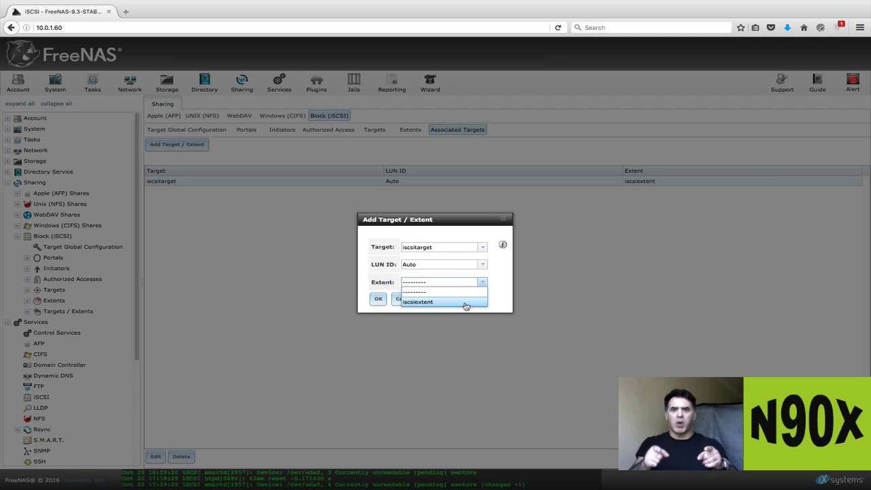
{"action": "left_click", "coordinate": [465, 302]}
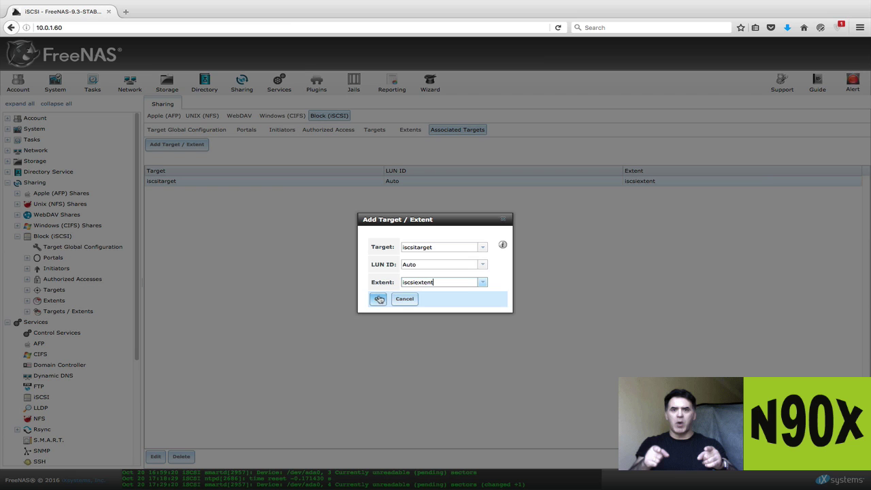
{"action": "left_click", "coordinate": [406, 298]}
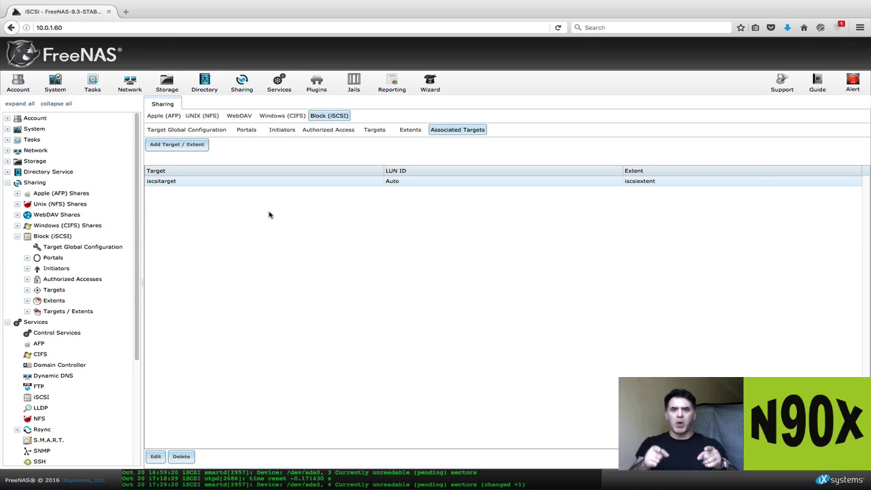
Exit Firefox full screen and bring the VMware Fusion Virtual Machine Library forward.
{"action": "mouse_move", "coordinate": [27, 17]}
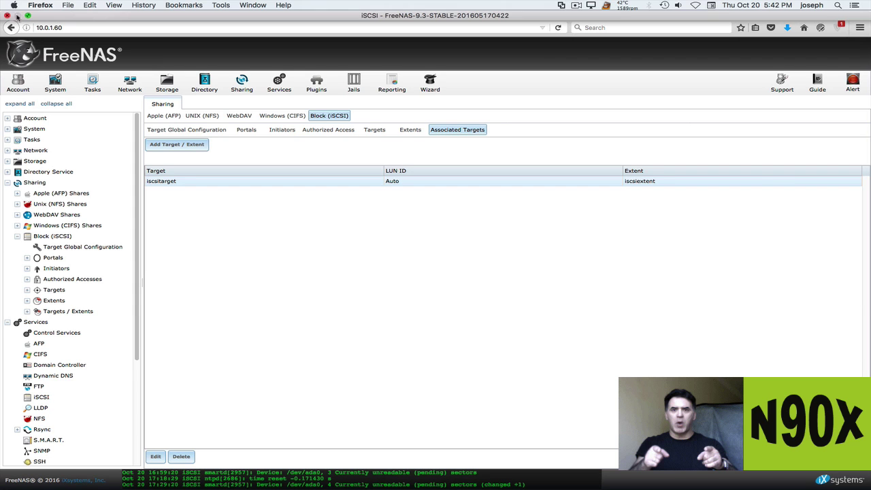
{"action": "left_click", "coordinate": [27, 16]}
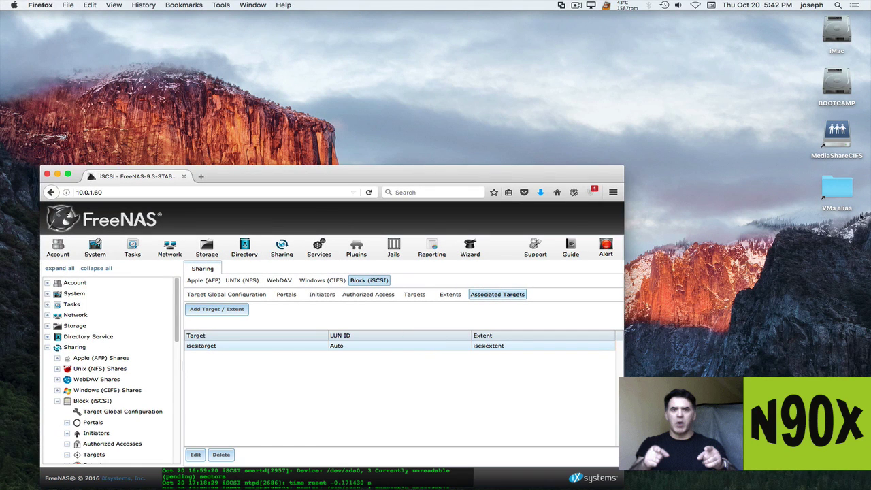
{"action": "mouse_move", "coordinate": [708, 488]}
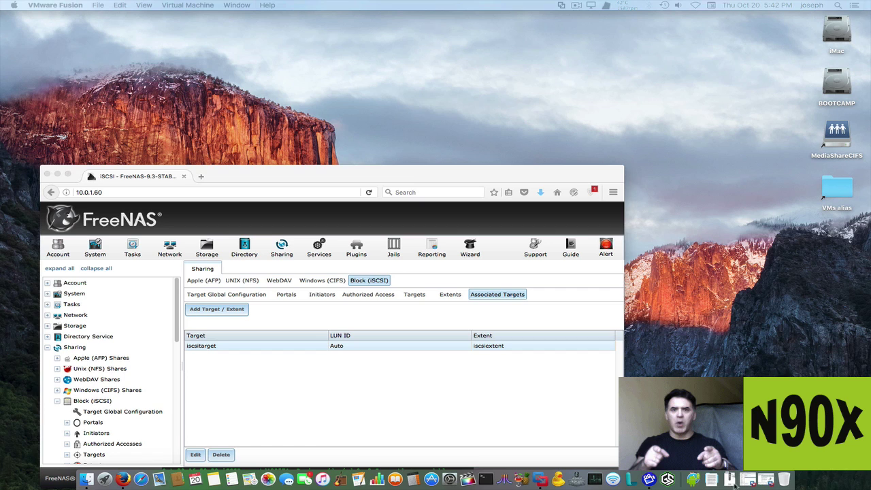
{"action": "left_click", "coordinate": [749, 481]}
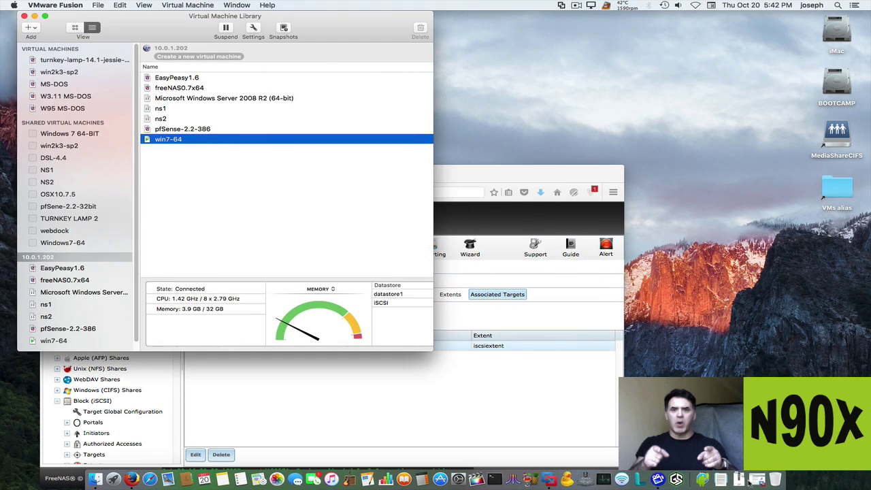
Minimize the FreeNAS browser window and reposition the Virtual Machine Library window.
{"action": "left_click_drag", "start_coordinate": [497, 175], "coordinate": [549, 138]}
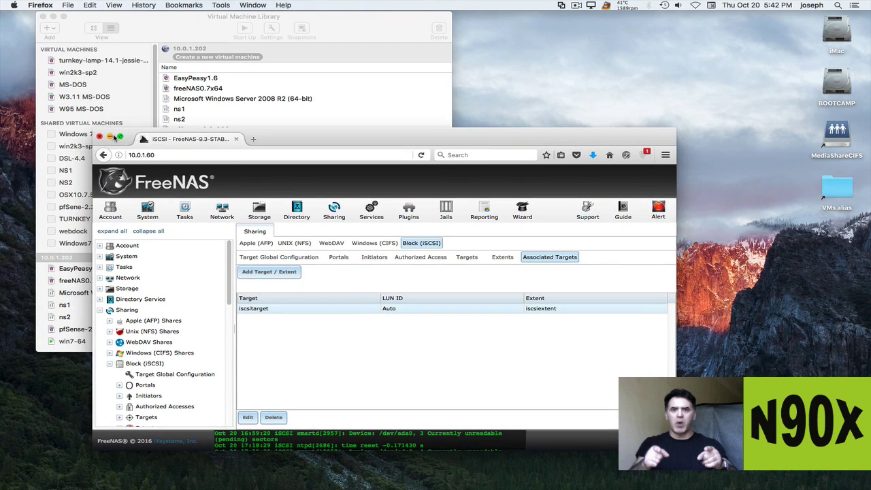
{"action": "left_click", "coordinate": [110, 137]}
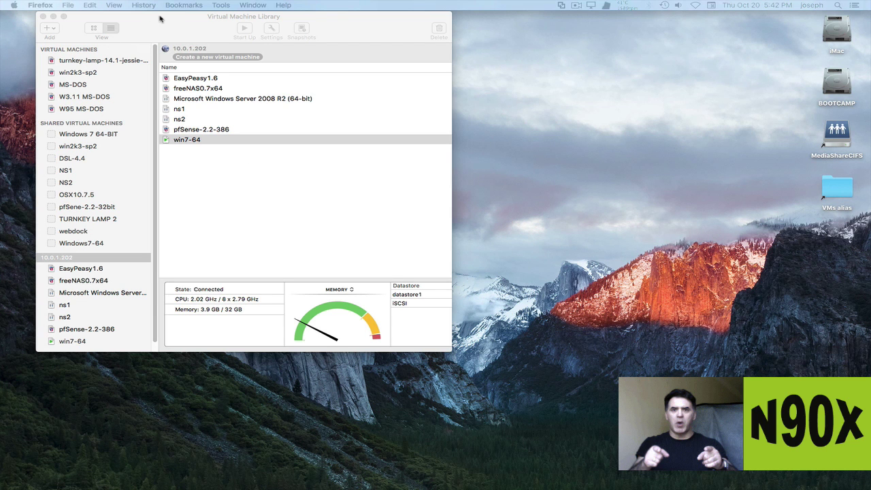
{"action": "left_click_drag", "start_coordinate": [160, 19], "coordinate": [134, 54]}
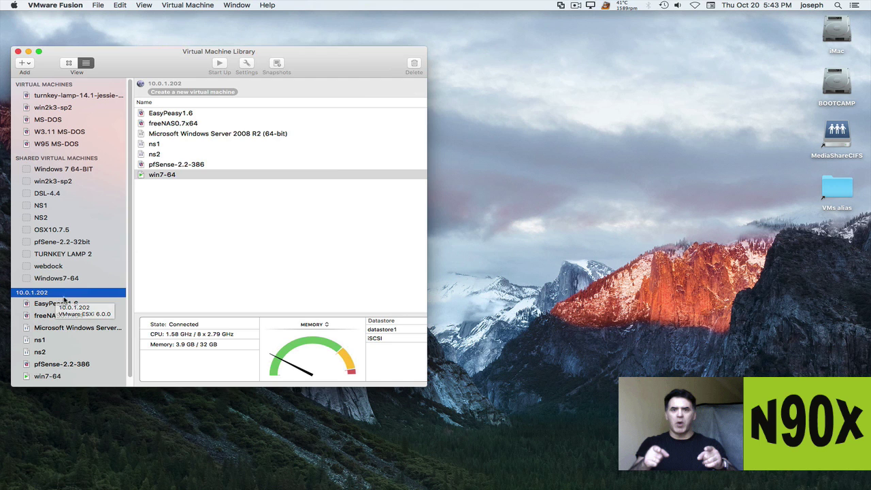
{"action": "left_click", "coordinate": [97, 6]}
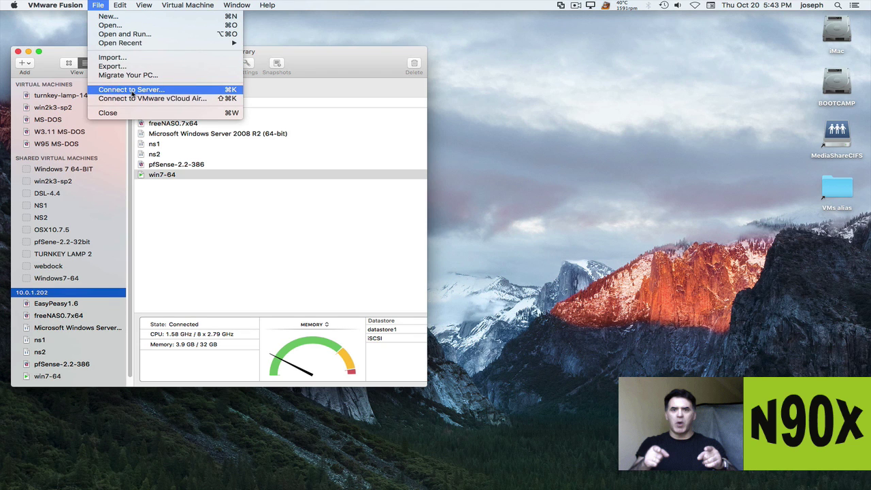
{"action": "left_click", "coordinate": [133, 91]}
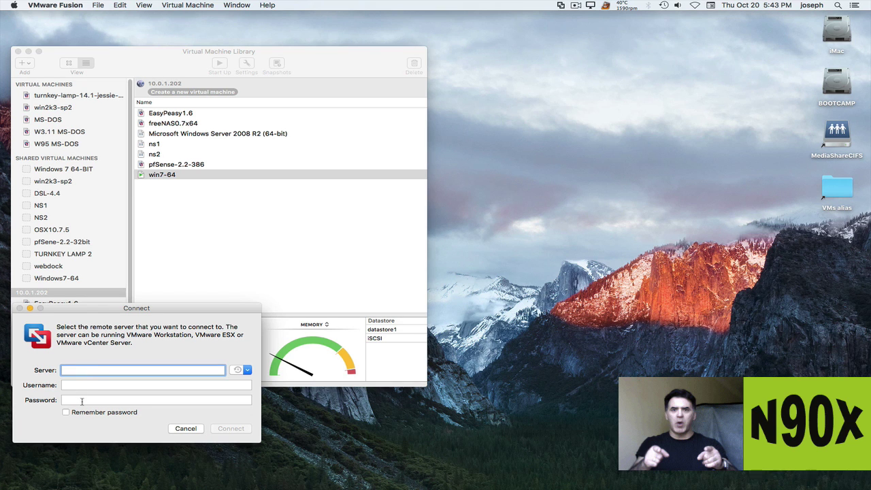
{"action": "left_click", "coordinate": [185, 428]}
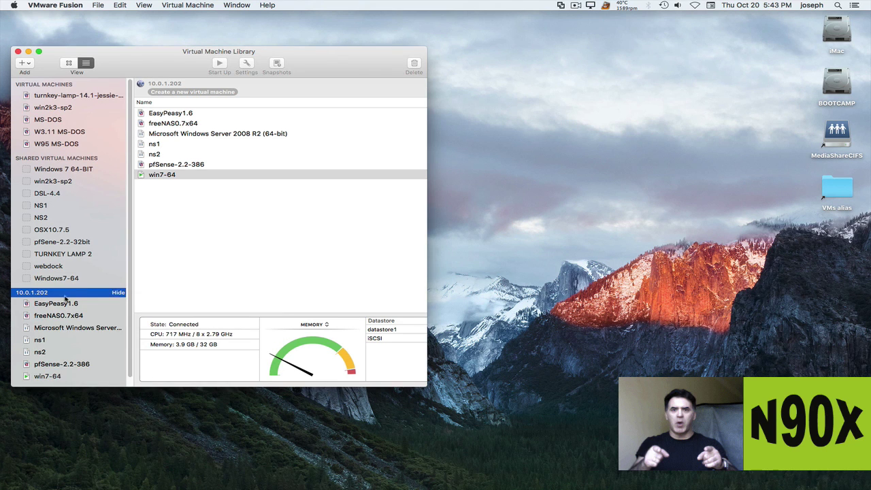
{"action": "left_click", "coordinate": [54, 378]}
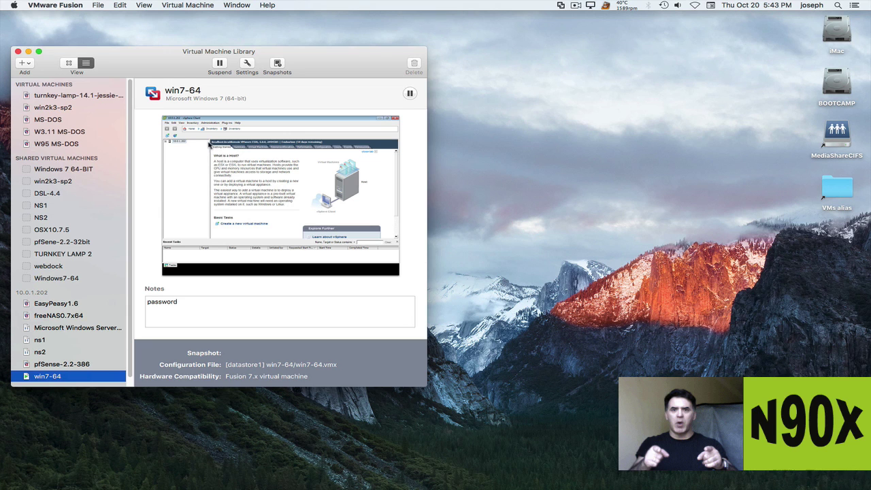
Hide the library and restore the win7-64 VM window running vSphere Client at full screen.
{"action": "left_click_drag", "start_coordinate": [154, 69], "coordinate": [252, 65]}
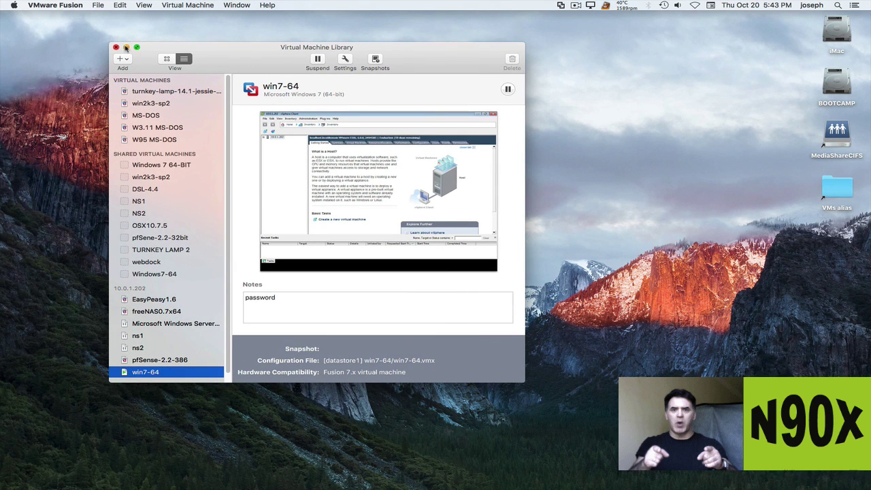
{"action": "left_click", "coordinate": [126, 47]}
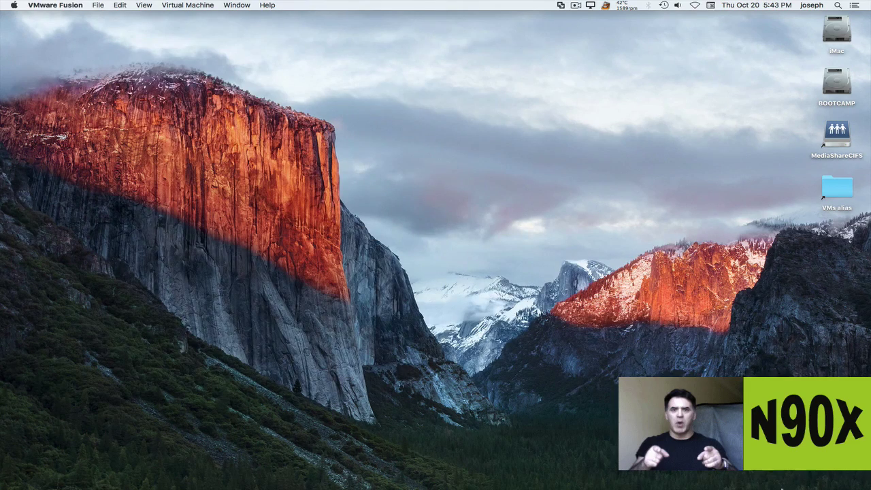
{"action": "left_click", "coordinate": [765, 482]}
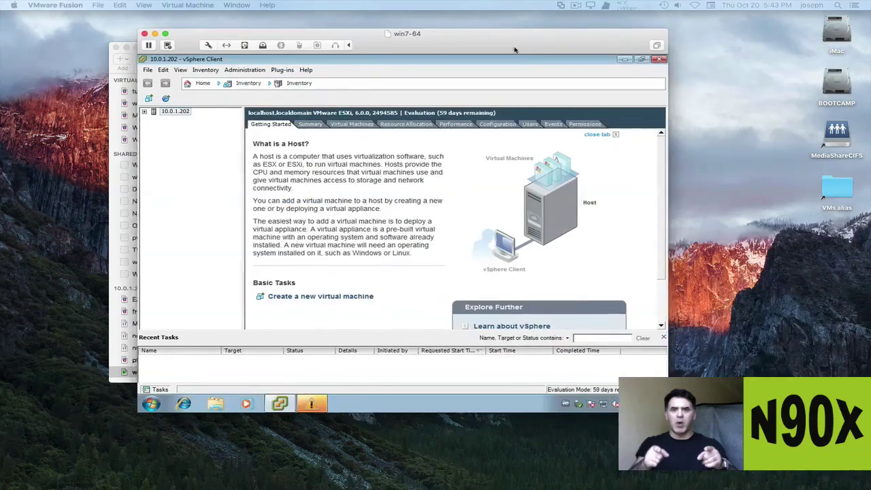
{"action": "left_click_drag", "start_coordinate": [364, 48], "coordinate": [329, 50]}
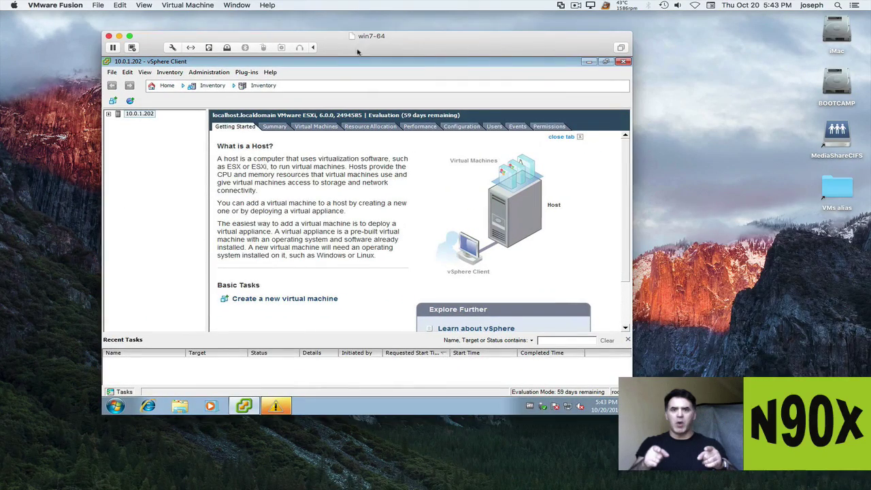
{"action": "left_click", "coordinate": [130, 36]}
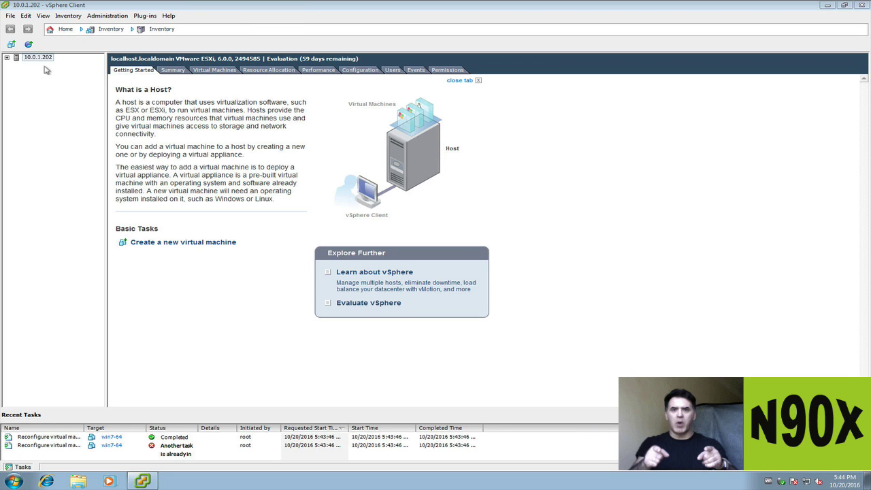
Expand host 10.0.1.202 and show its Network Adapters on the Configuration tab.
{"action": "left_click", "coordinate": [7, 59]}
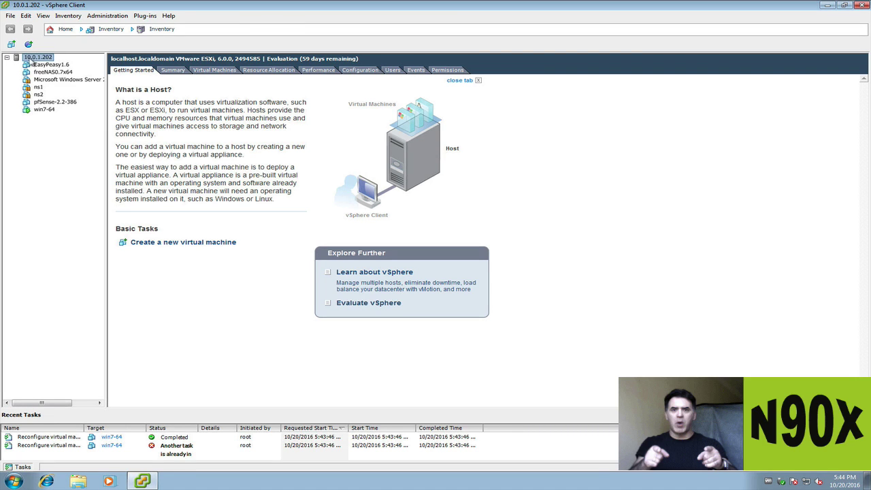
{"action": "left_click", "coordinate": [361, 72]}
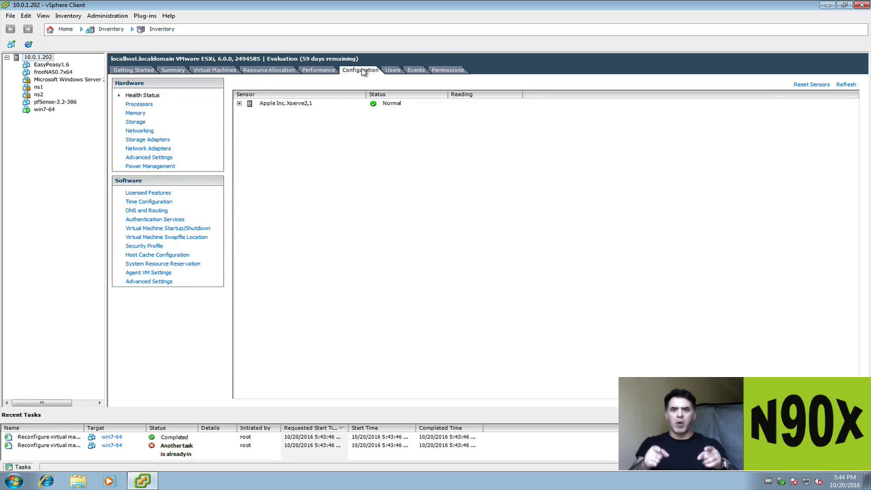
{"action": "left_click", "coordinate": [144, 150]}
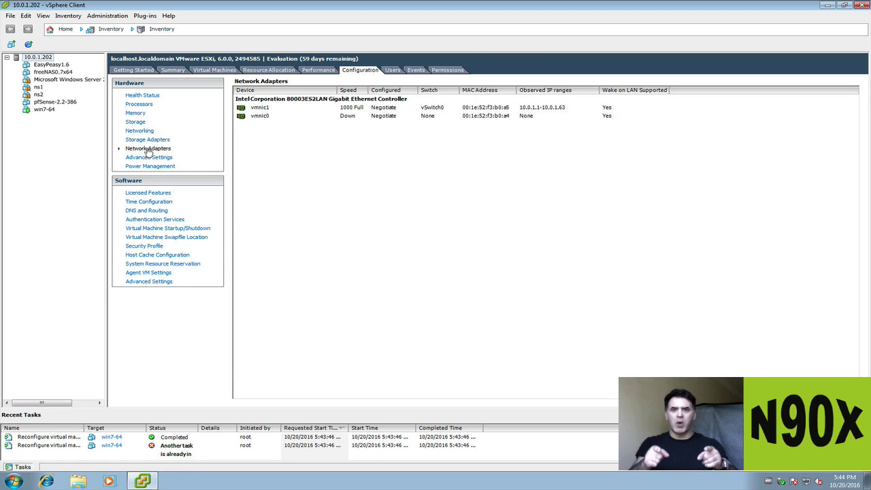
Open Properties of iSCSI adapter vmhba38 from Storage Adapters, cancelling its General Configure dialog unchanged.
{"action": "left_click", "coordinate": [146, 141]}
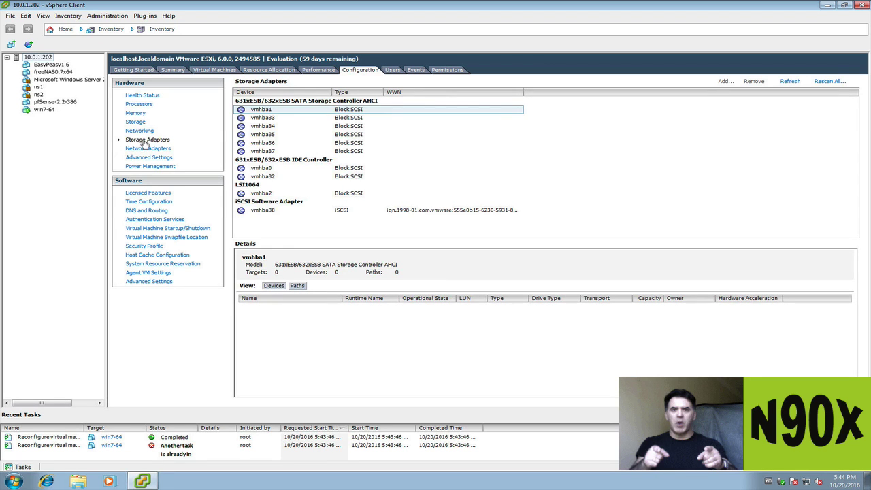
{"action": "left_click", "coordinate": [271, 213]}
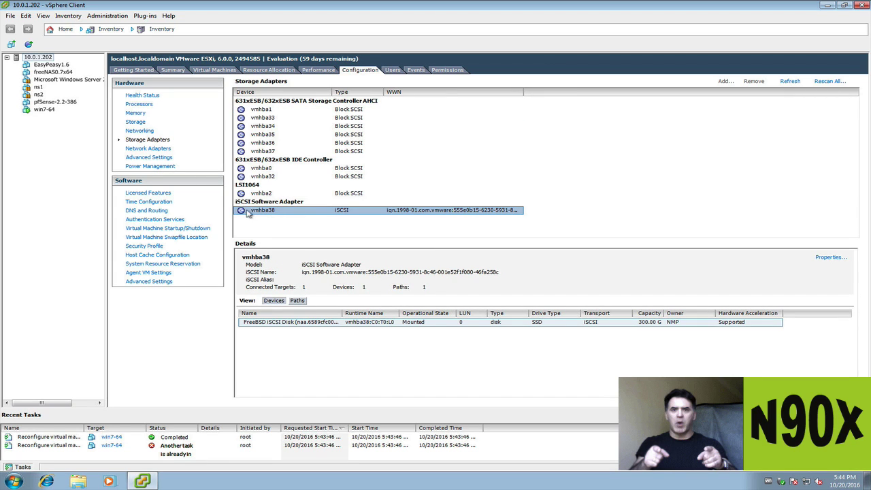
{"action": "right_click", "coordinate": [357, 213]}
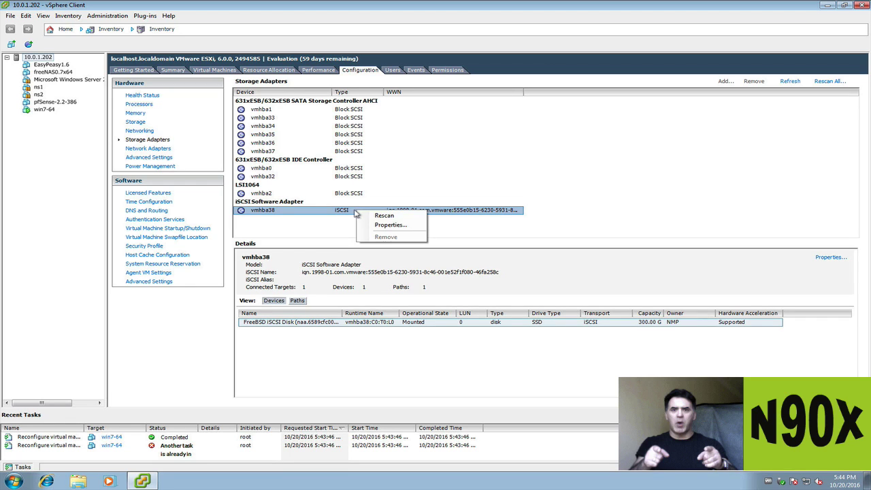
{"action": "left_click", "coordinate": [385, 226]}
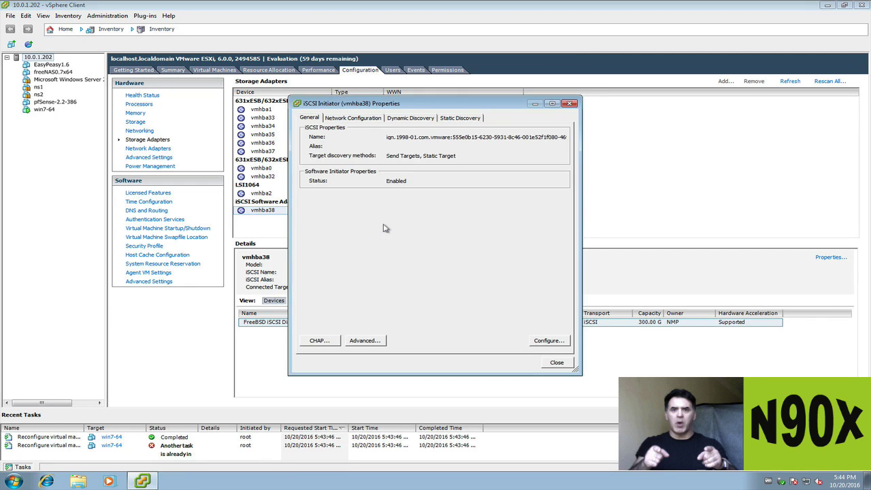
{"action": "left_click", "coordinate": [550, 342]}
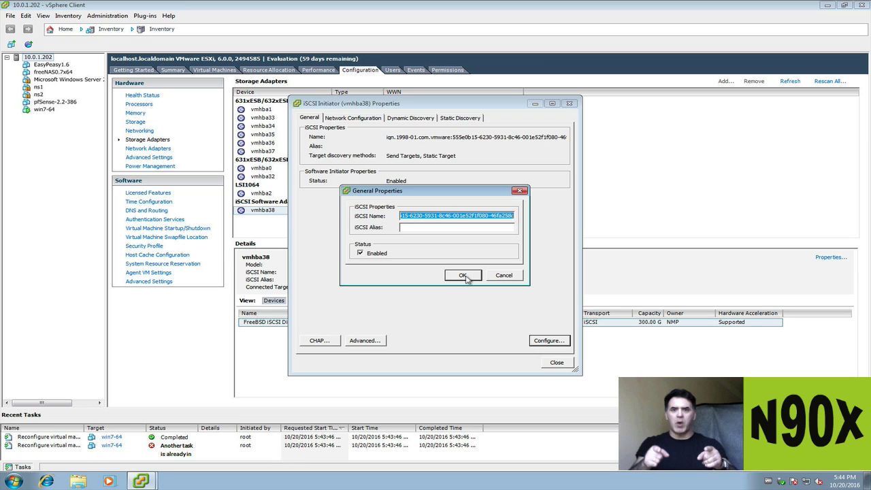
{"action": "left_click", "coordinate": [467, 278]}
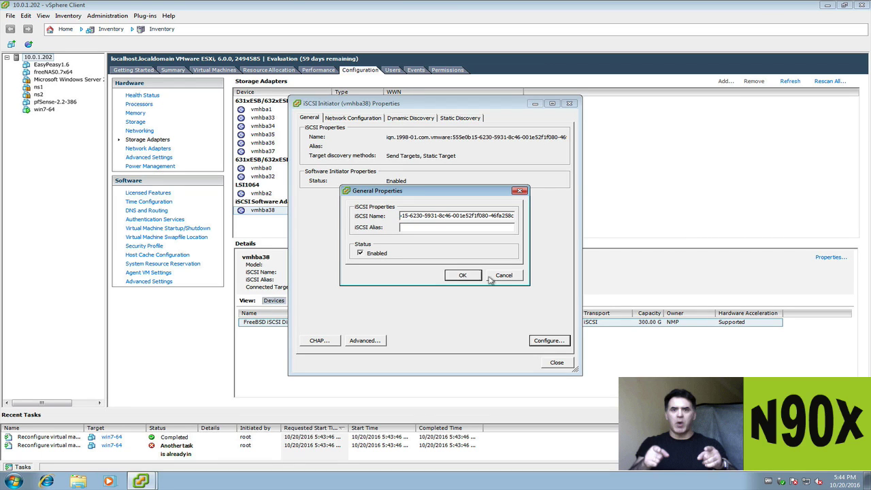
{"action": "left_click", "coordinate": [501, 276]}
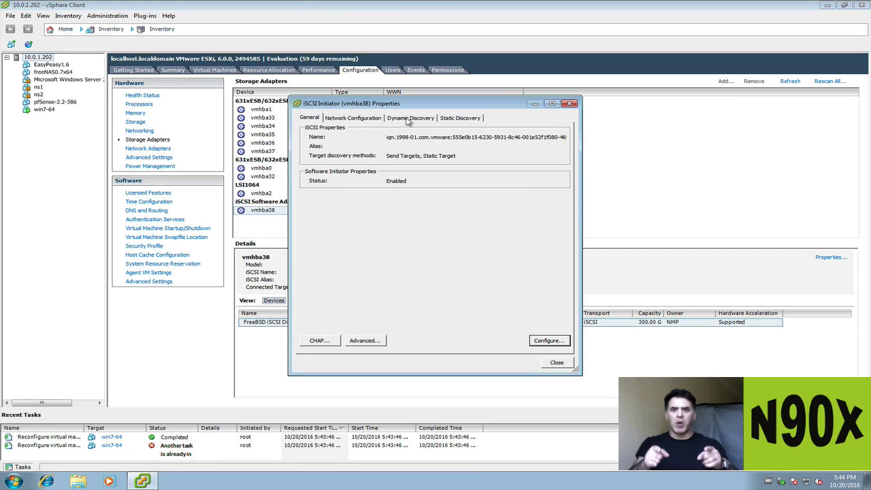
Check vmhba38's Dynamic Discovery targets (10.0.1.60:3260), viewing Add Send Target and CHAP without changes.
{"action": "left_click", "coordinate": [412, 118]}
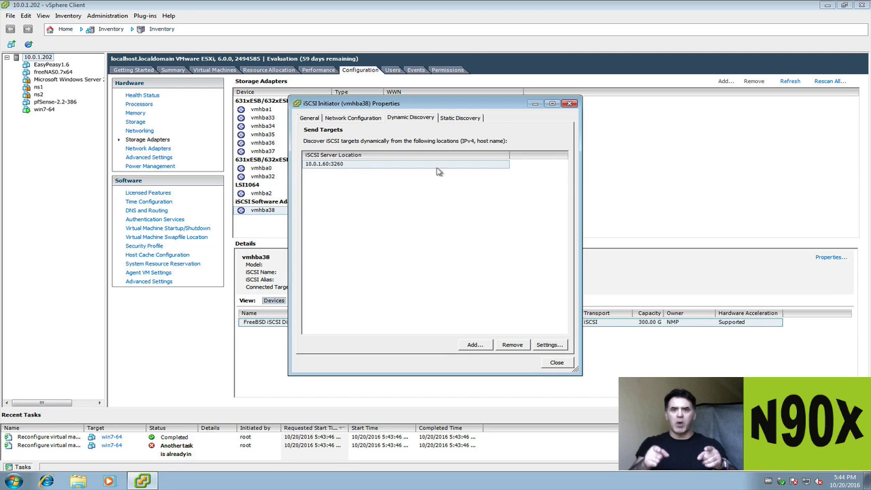
{"action": "left_click", "coordinate": [479, 345]}
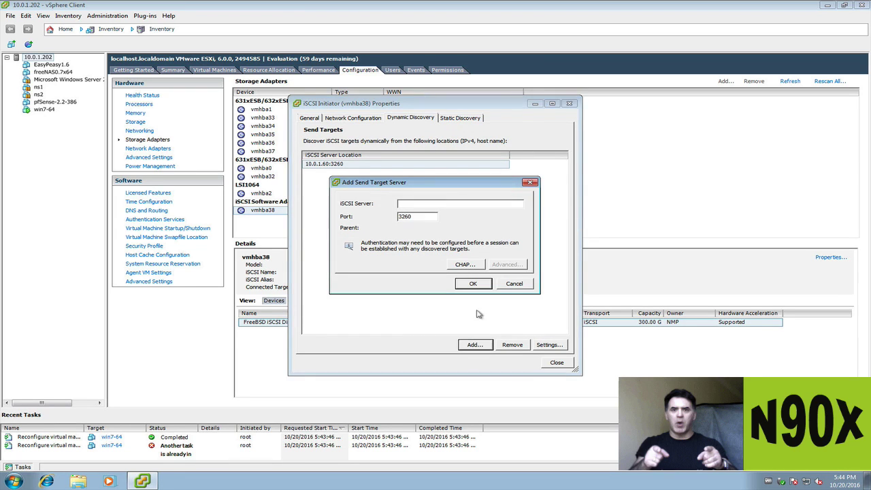
{"action": "left_click", "coordinate": [407, 204]}
{"action": "left_click", "coordinate": [468, 264]}
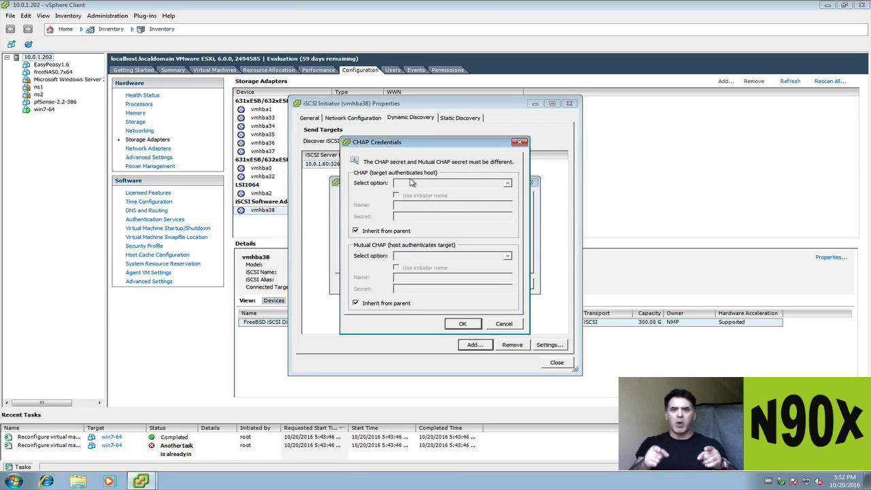
{"action": "left_click", "coordinate": [504, 324]}
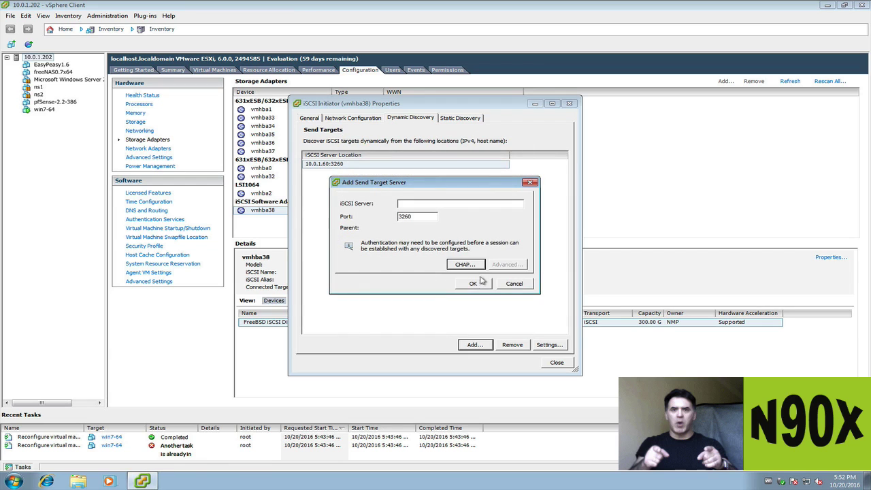
{"action": "left_click", "coordinate": [514, 284]}
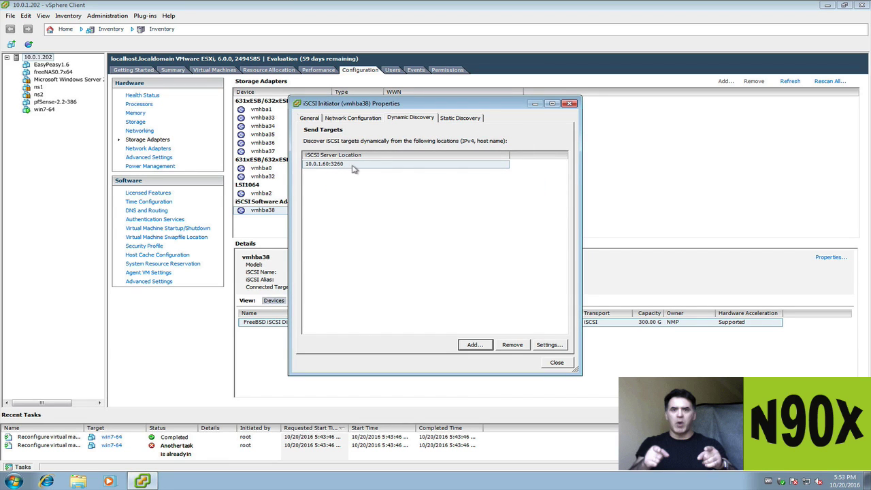
{"action": "left_click", "coordinate": [354, 166]}
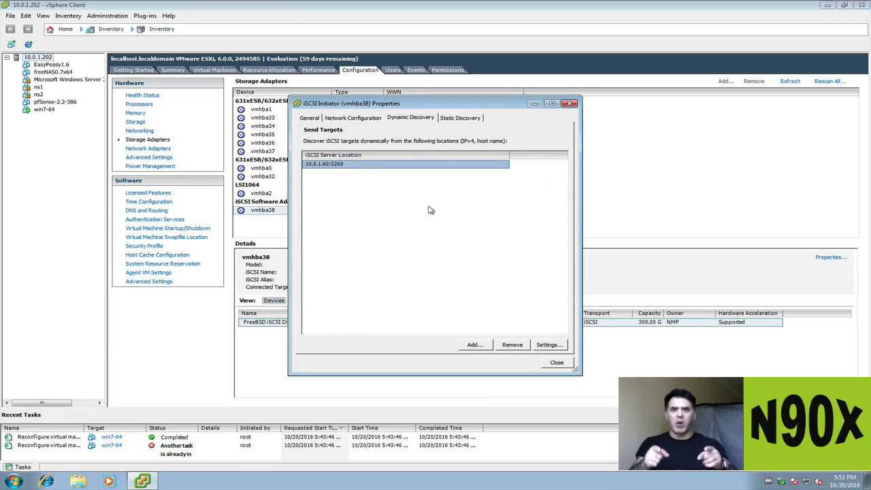
{"action": "left_click", "coordinate": [552, 345]}
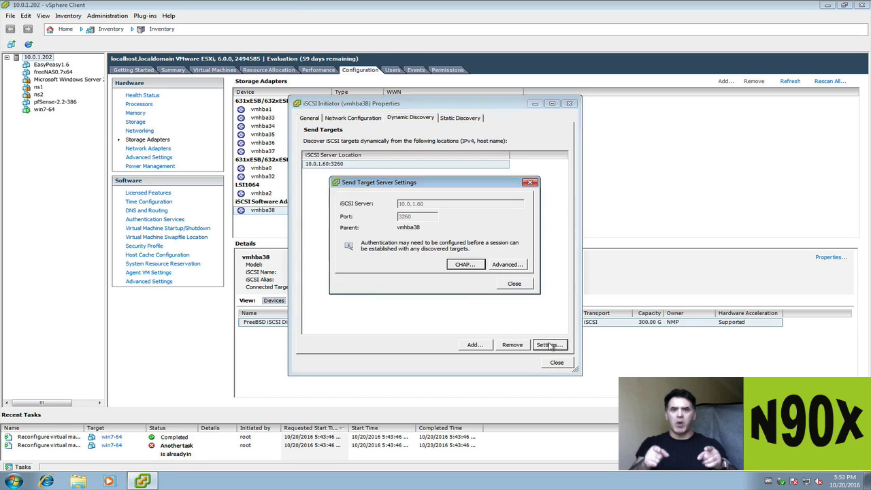
{"action": "left_click", "coordinate": [510, 265]}
{"action": "left_click", "coordinate": [555, 357]}
{"action": "left_click", "coordinate": [465, 265]}
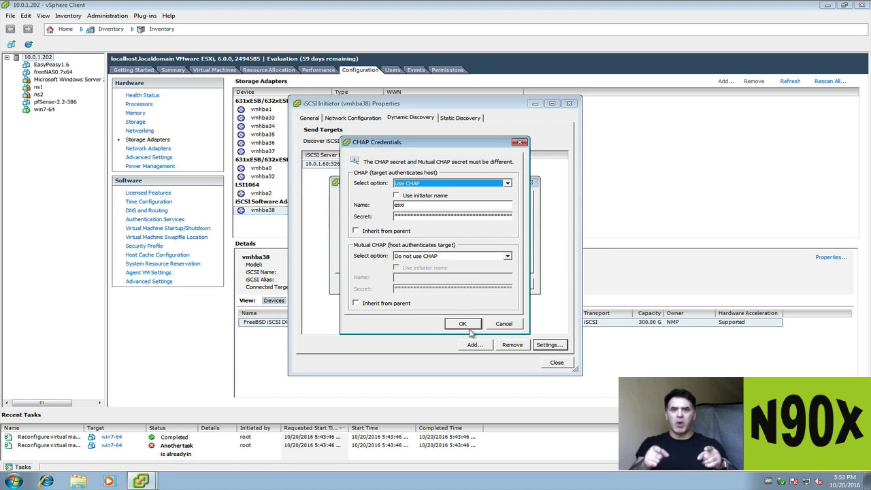
{"action": "left_click", "coordinate": [468, 324]}
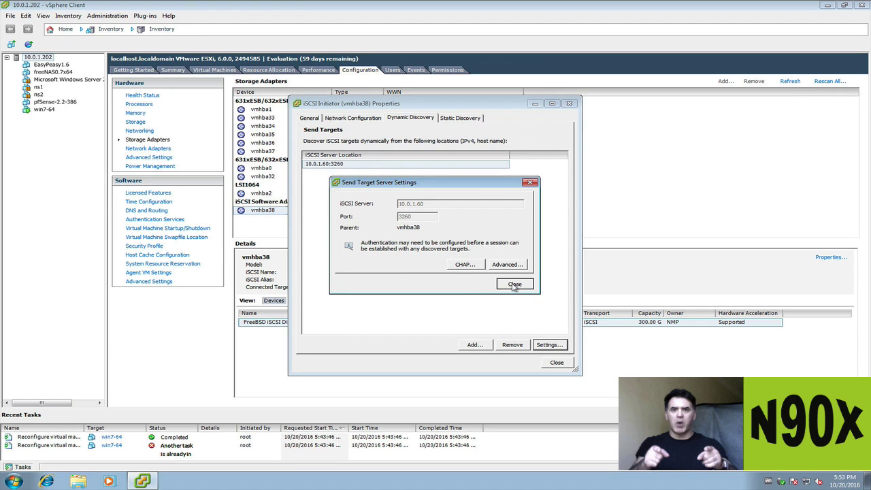
{"action": "left_click", "coordinate": [514, 284]}
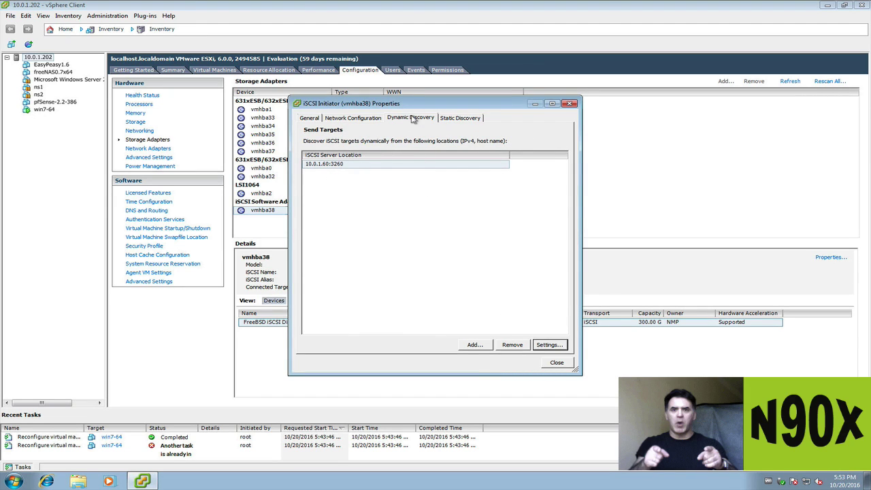
Review the Static, Dynamic, Network Configuration and General tabs, then close iSCSI Initiator Properties.
{"action": "left_click", "coordinate": [453, 119]}
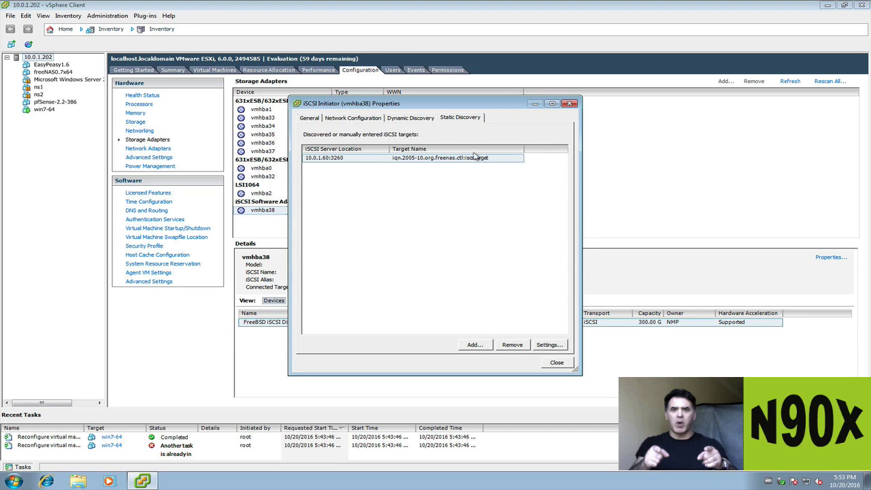
{"action": "left_click", "coordinate": [418, 121]}
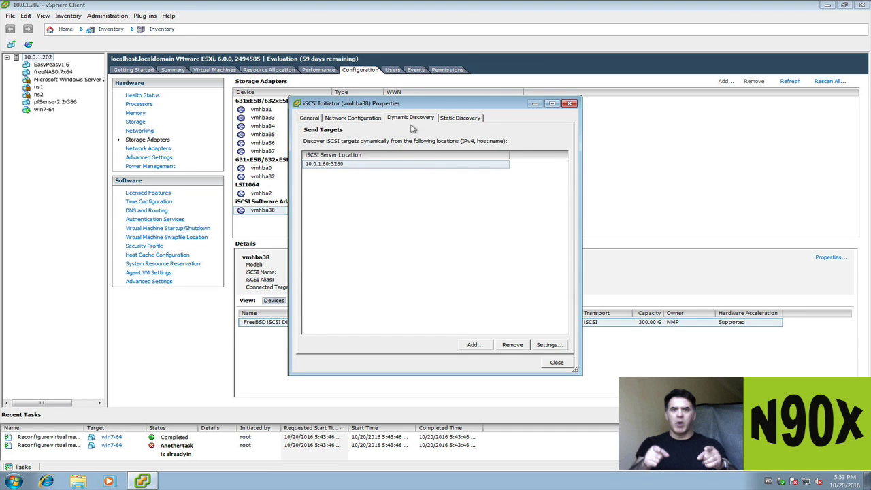
{"action": "left_click", "coordinate": [459, 123]}
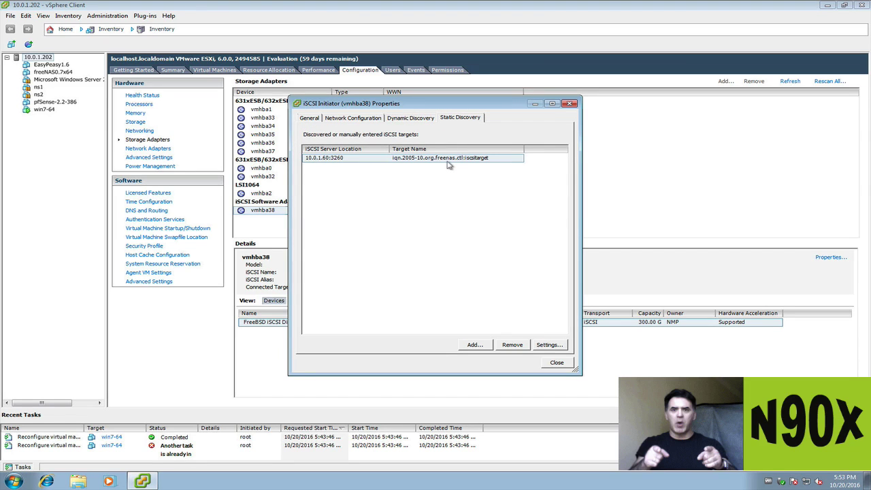
{"action": "left_click", "coordinate": [359, 118]}
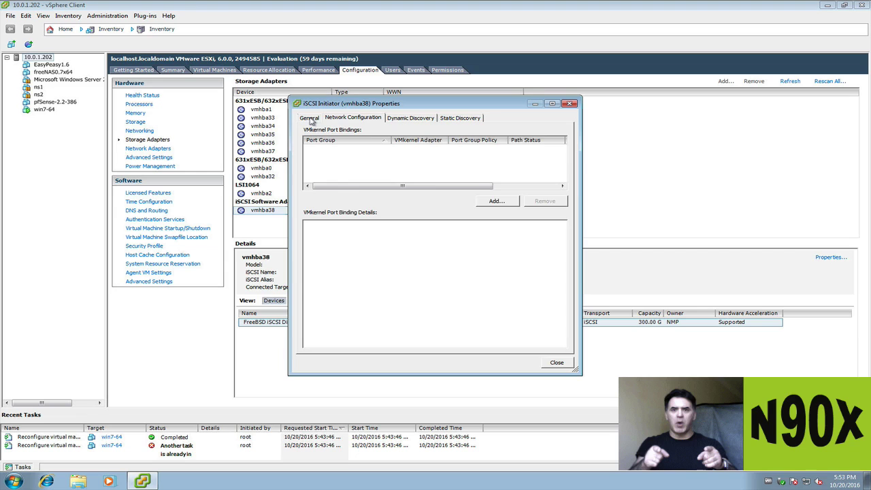
{"action": "left_click", "coordinate": [311, 119]}
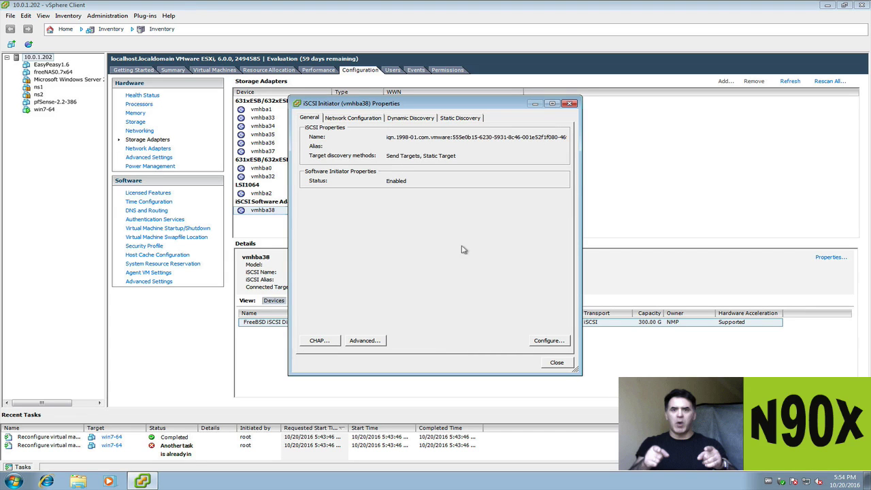
{"action": "left_click", "coordinate": [557, 364]}
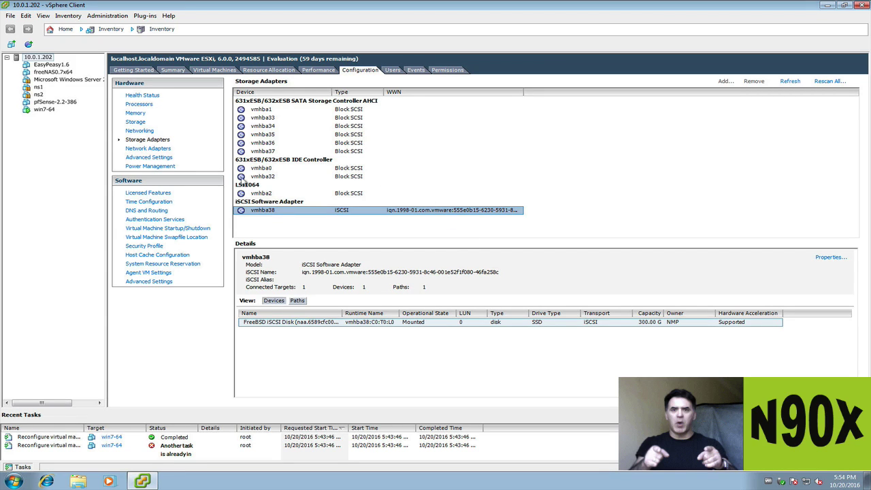
{"action": "left_click", "coordinate": [136, 123]}
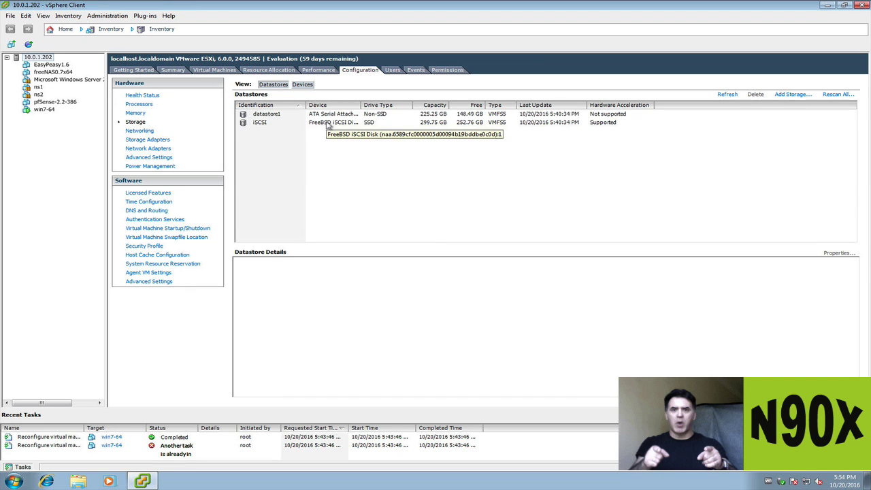
Inspect the 299.75 GB iSCSI datastore, then datastore1, and bring up datastore1's actions.
{"action": "left_click", "coordinate": [329, 124]}
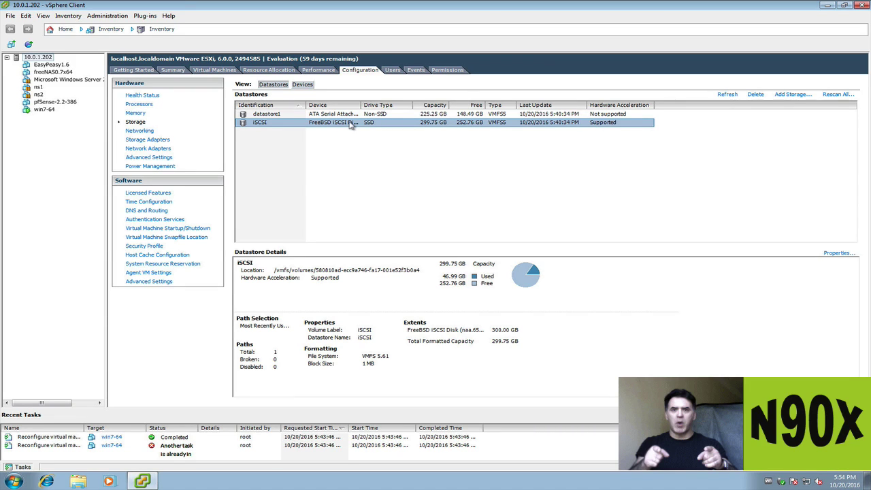
{"action": "left_click", "coordinate": [327, 115]}
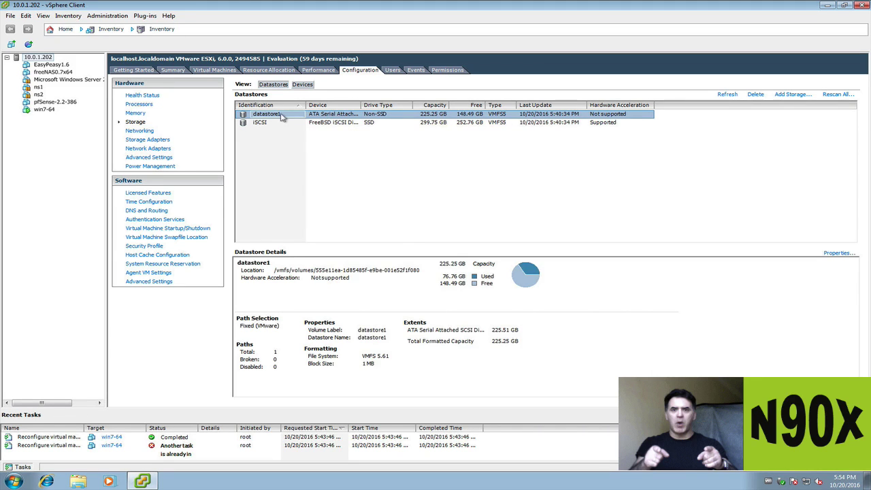
{"action": "right_click", "coordinate": [327, 118]}
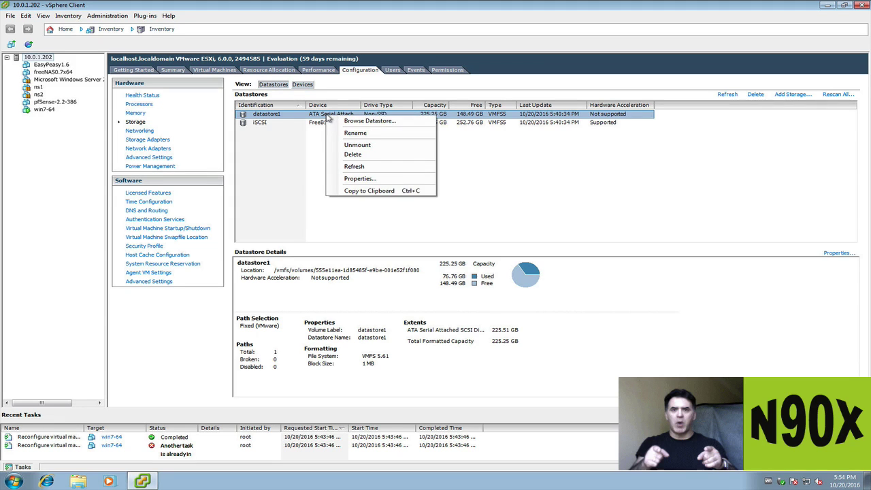
Copy the pfSense-2.2-386 folder in datastore1's file browser.
{"action": "left_click", "coordinate": [345, 121]}
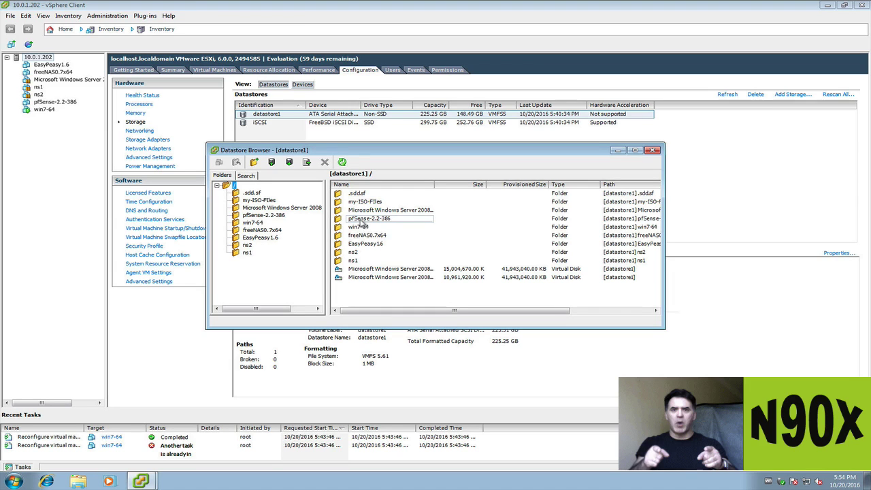
{"action": "right_click", "coordinate": [362, 220]}
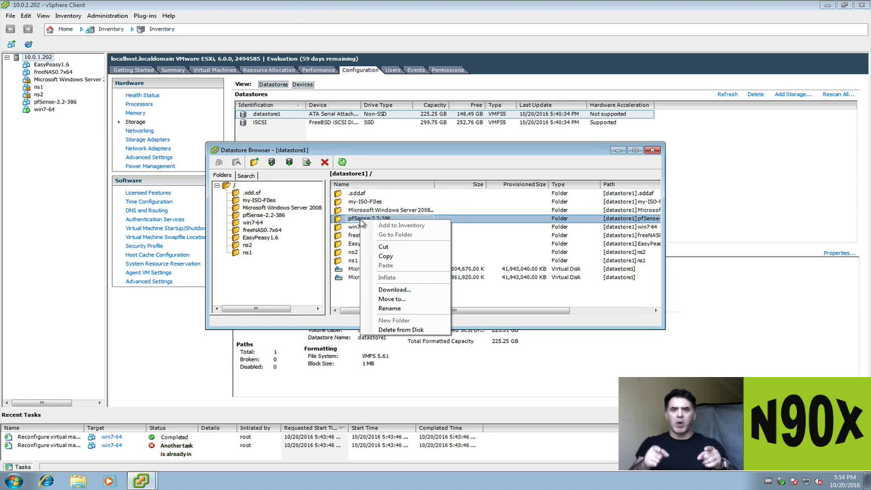
{"action": "left_click", "coordinate": [388, 256]}
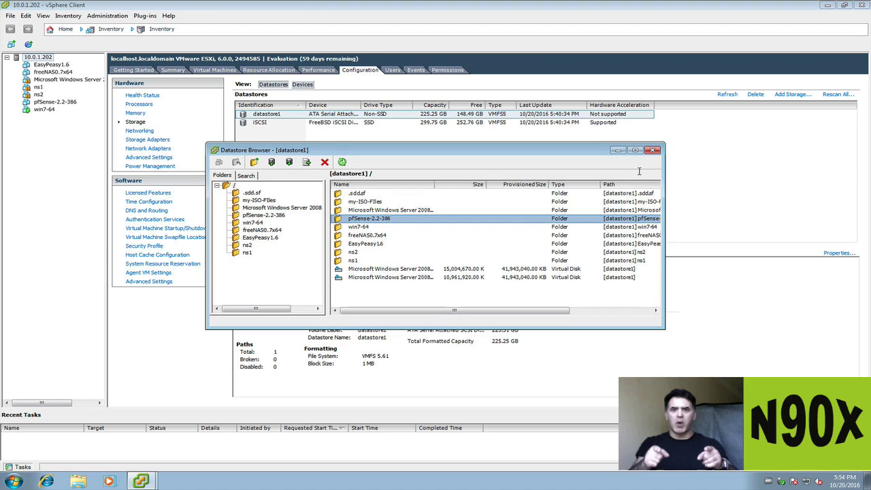
{"action": "left_click", "coordinate": [654, 150]}
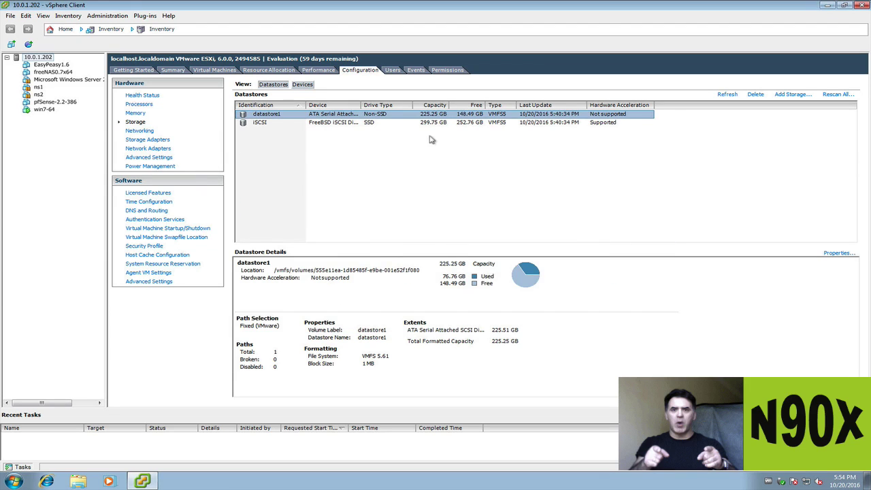
Browse the iSCSI datastore and paste the pfSense-2.2-386 folder into it.
{"action": "left_click", "coordinate": [265, 124]}
{"action": "right_click", "coordinate": [326, 124]}
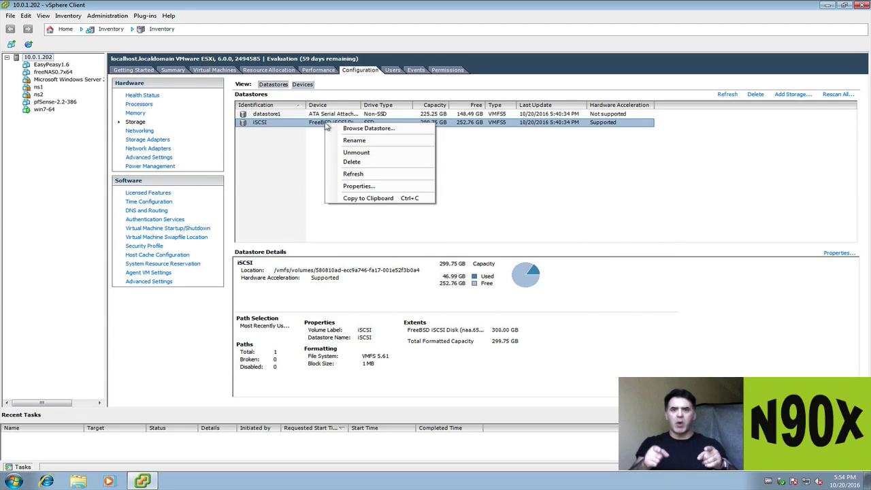
{"action": "left_click", "coordinate": [368, 129]}
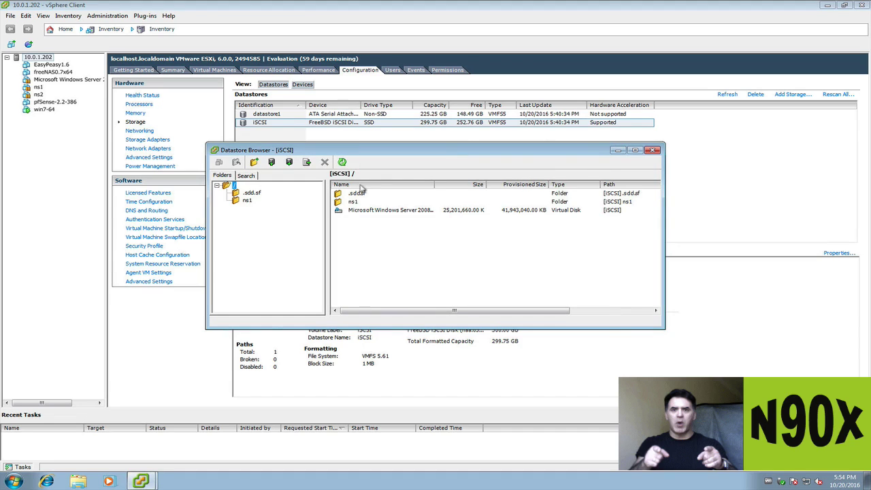
{"action": "right_click", "coordinate": [376, 236]}
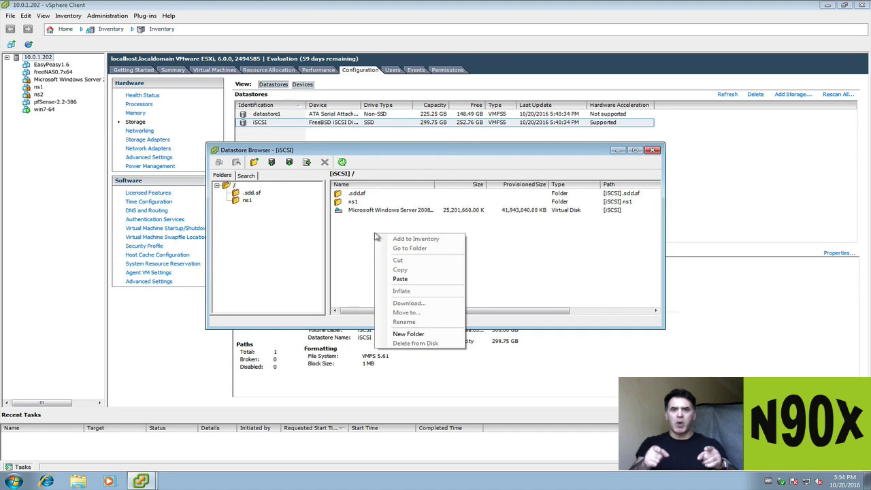
{"action": "left_click", "coordinate": [405, 280]}
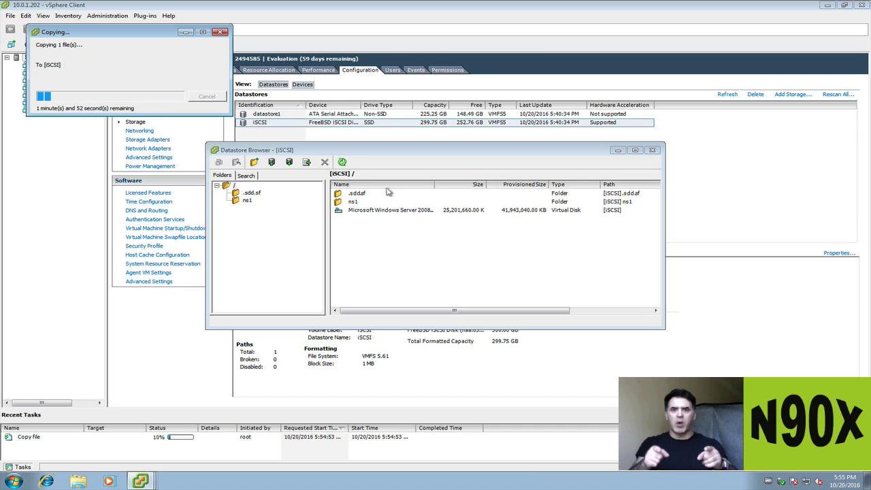
Minimize the copy progress, close the iSCSI datastore browser, then start and cancel a new VM wizard.
{"action": "left_click", "coordinate": [185, 34]}
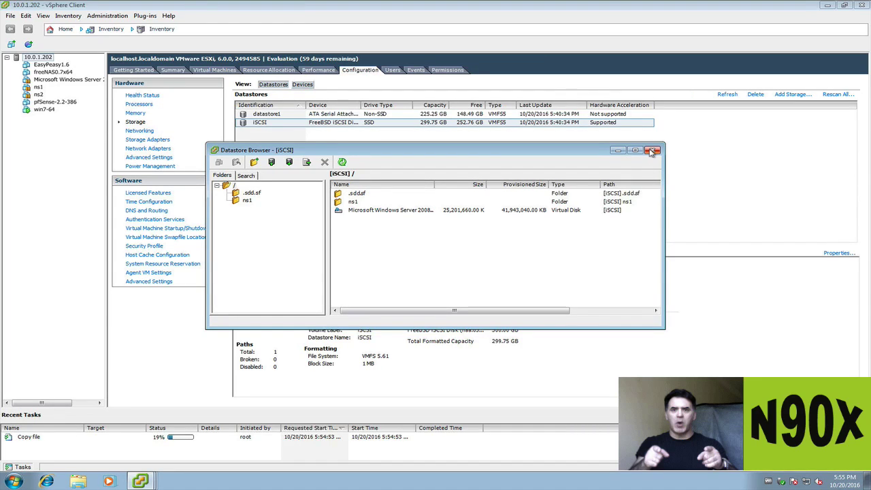
{"action": "left_click", "coordinate": [655, 150]}
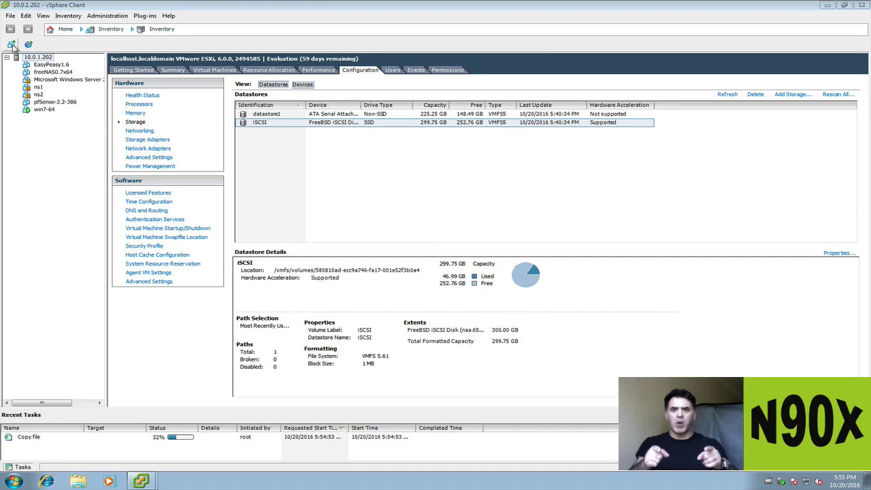
{"action": "left_click", "coordinate": [11, 45]}
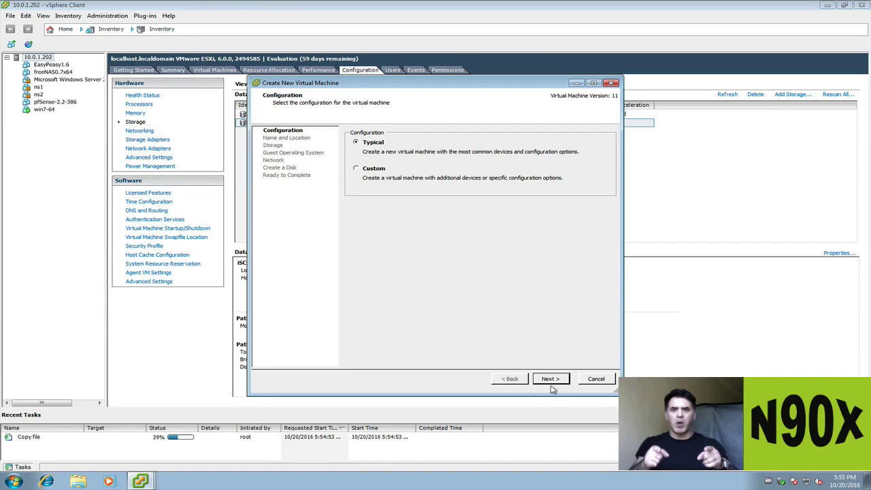
{"action": "left_click", "coordinate": [596, 380]}
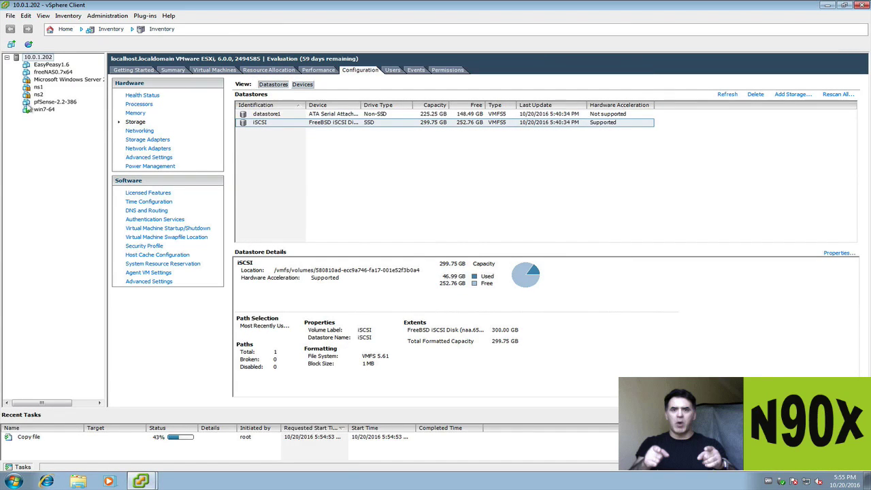
With host 10.0.1.202 selected, reopen the New Virtual Machine wizard to Name and Location, then cancel.
{"action": "left_click", "coordinate": [36, 126]}
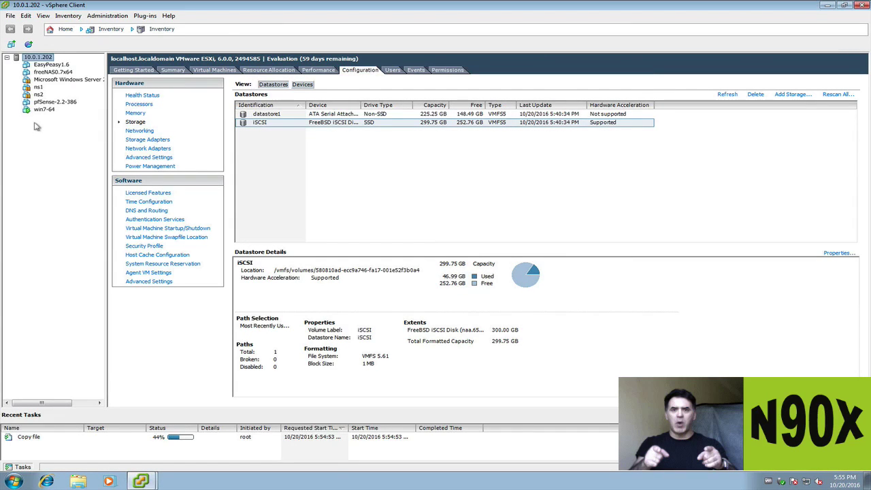
{"action": "left_click", "coordinate": [11, 44]}
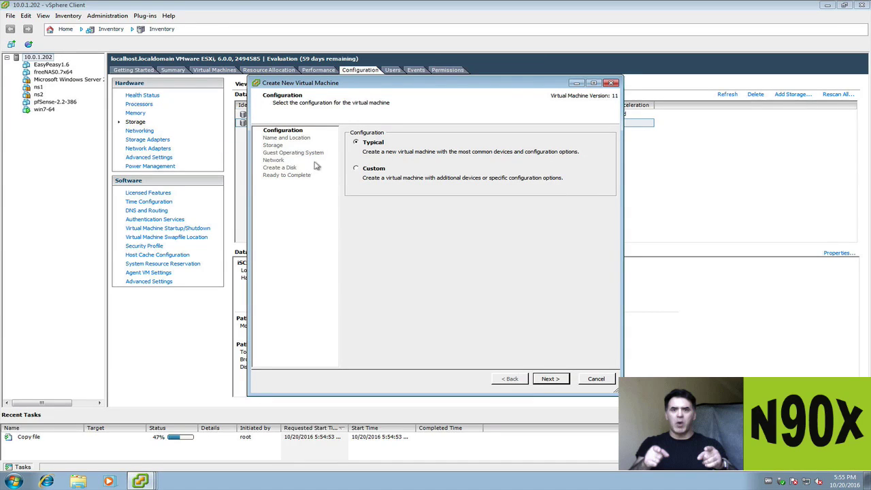
{"action": "left_click", "coordinate": [559, 382]}
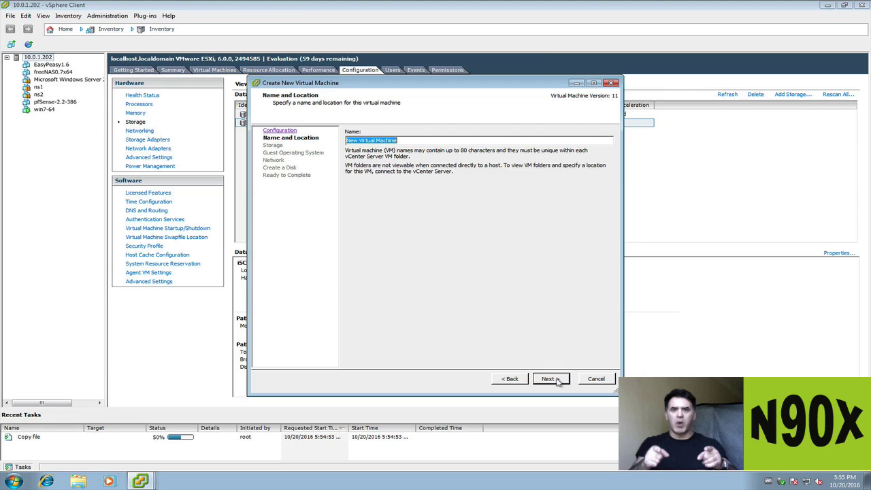
{"action": "left_click", "coordinate": [595, 381]}
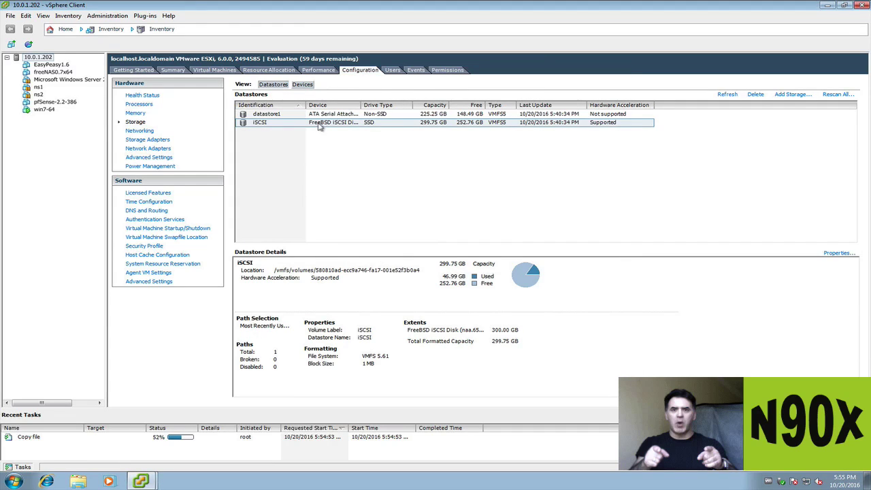